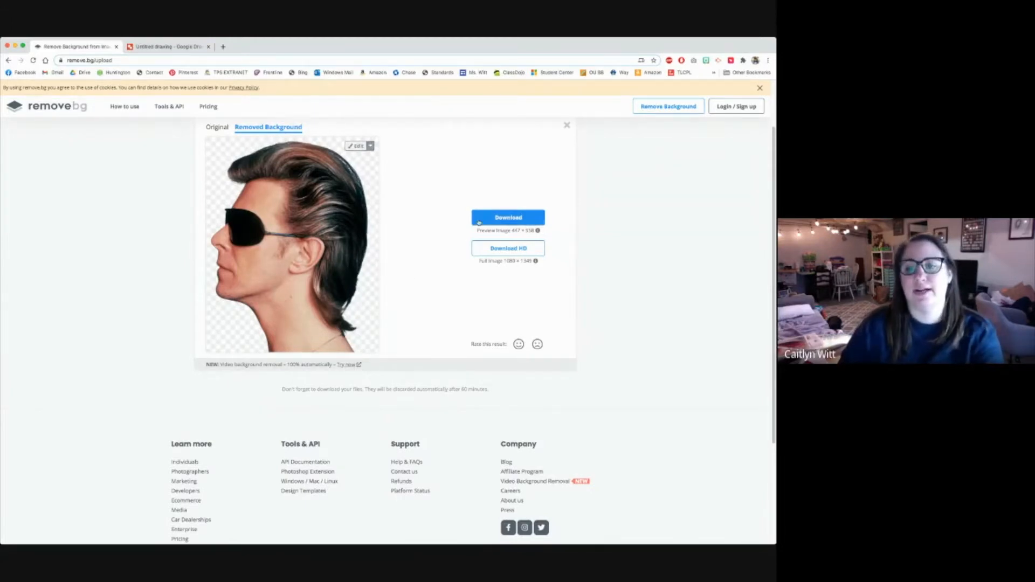
Download the background-removed portrait at preview size and switch to the untitled Google Drawings document.
{"action": "left_click", "coordinate": [507, 216]}
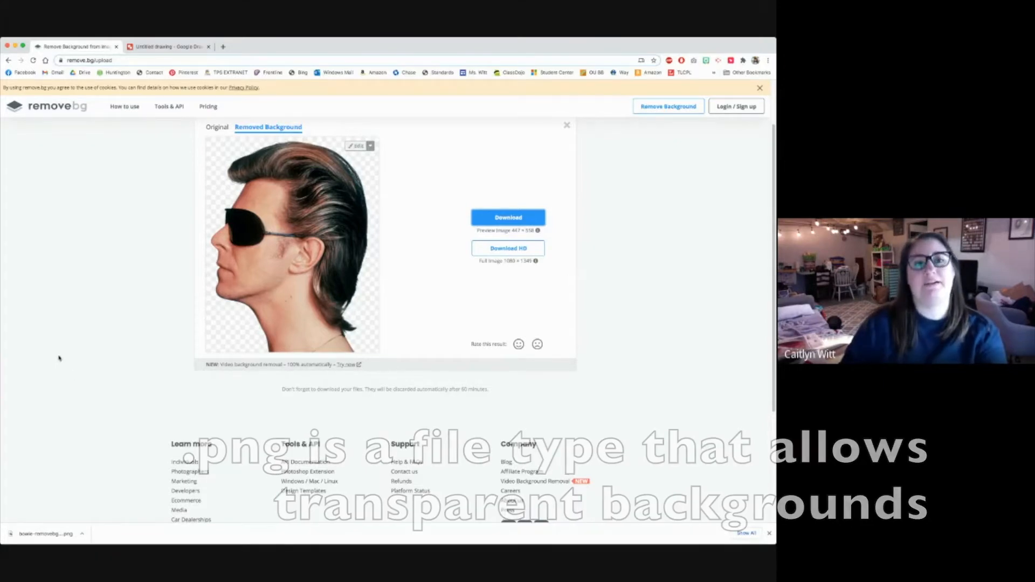
{"action": "left_click", "coordinate": [175, 46]}
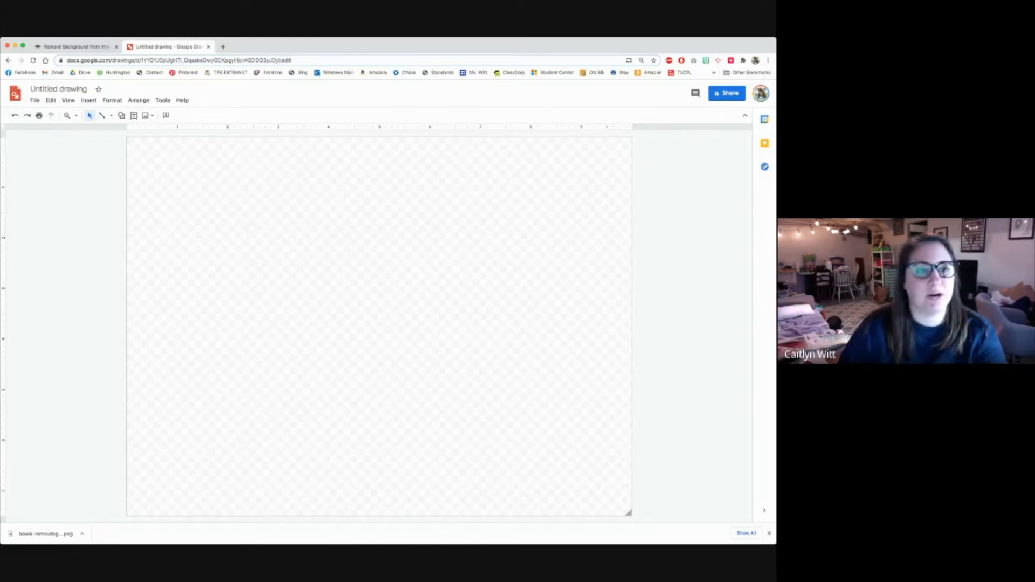
Set the drawing's page to a custom size of 9 x 12 inches.
{"action": "left_click", "coordinate": [32, 101]}
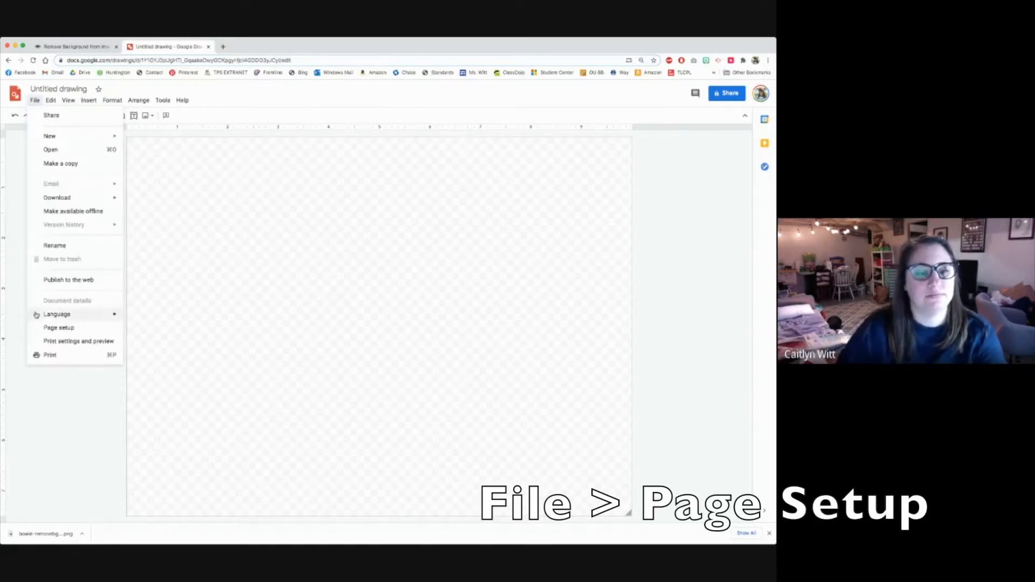
{"action": "left_click", "coordinate": [59, 329]}
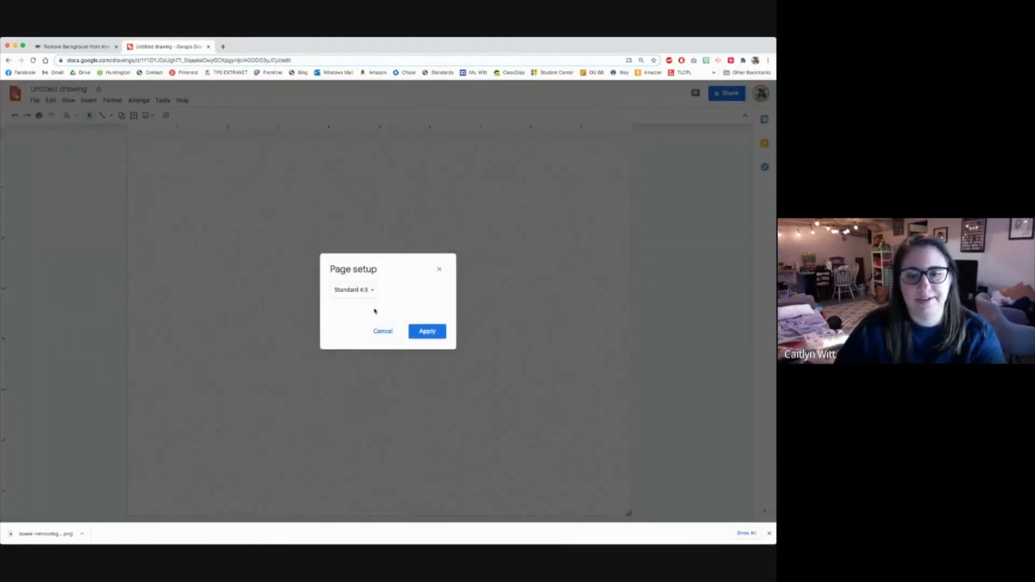
{"action": "left_click", "coordinate": [360, 291]}
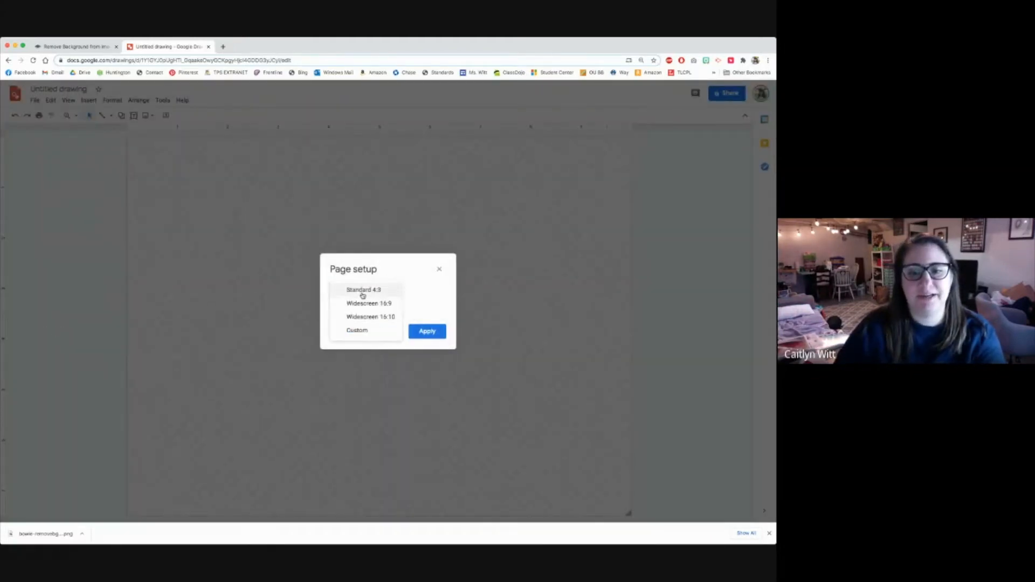
{"action": "left_click", "coordinate": [352, 330]}
{"action": "double_click", "coordinate": [351, 311]}
{"action": "type", "text": "9"}
{"action": "key", "text": "Tab"}
{"action": "type", "text": "12"}
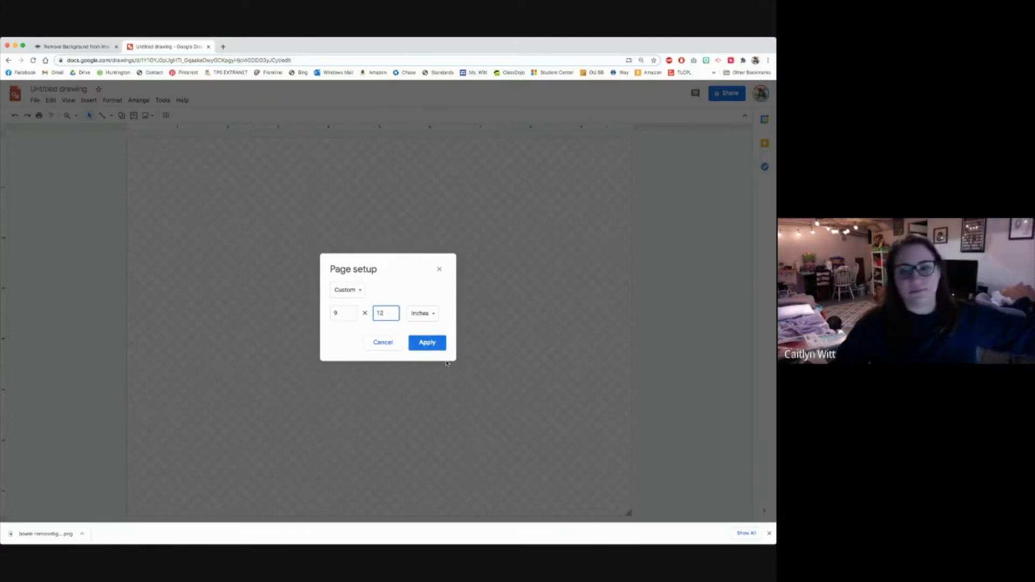
{"action": "left_click", "coordinate": [429, 343]}
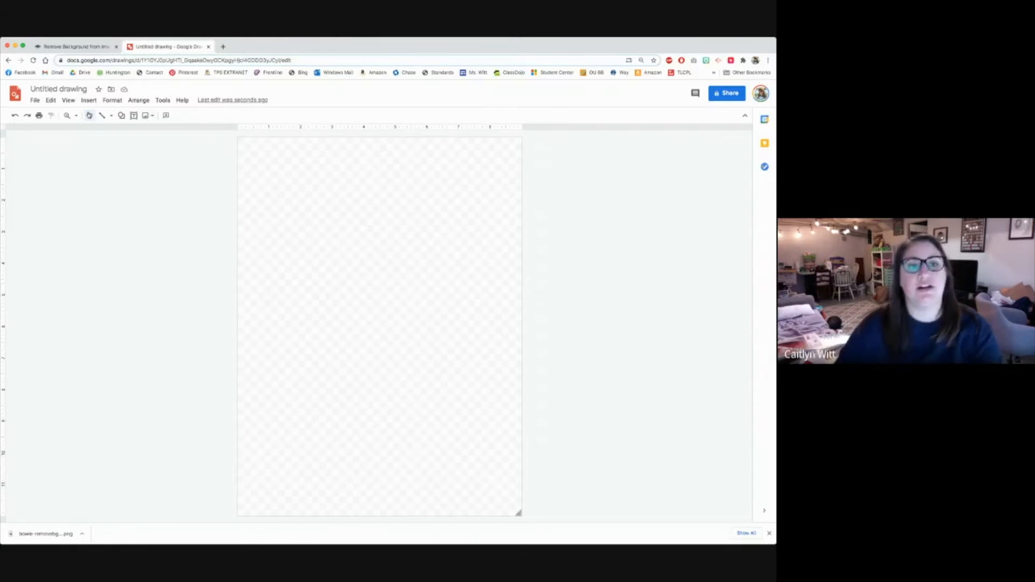
Insert the downloaded background-free portrait PNG from the computer into the drawing.
{"action": "left_click", "coordinate": [89, 101]}
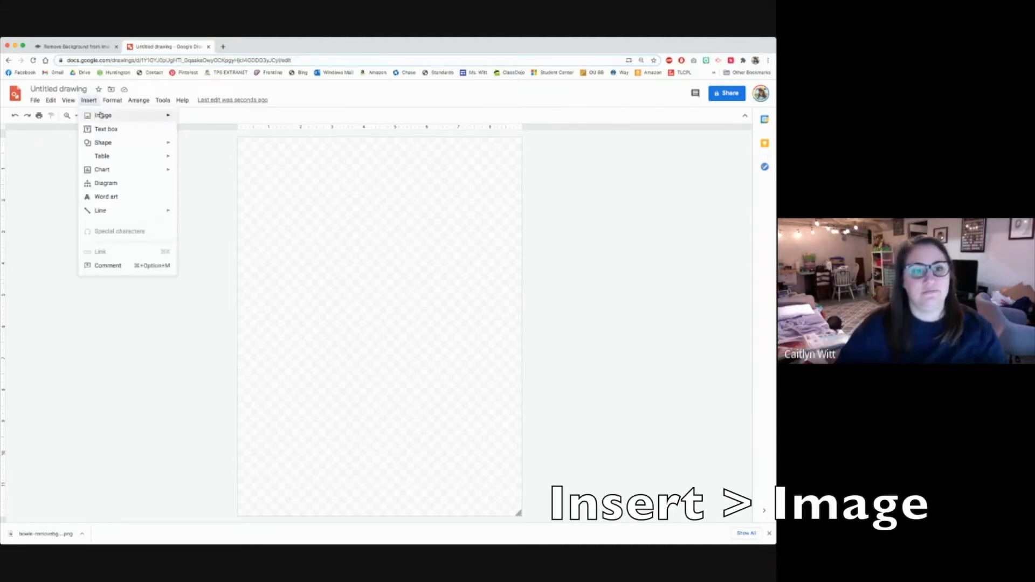
{"action": "mouse_move", "coordinate": [102, 115]}
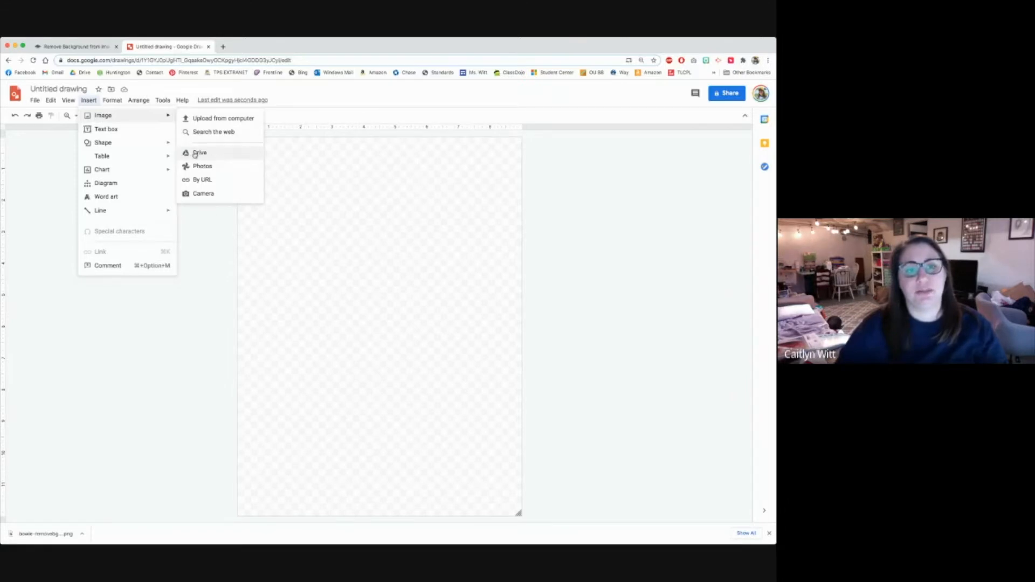
{"action": "left_click", "coordinate": [235, 117]}
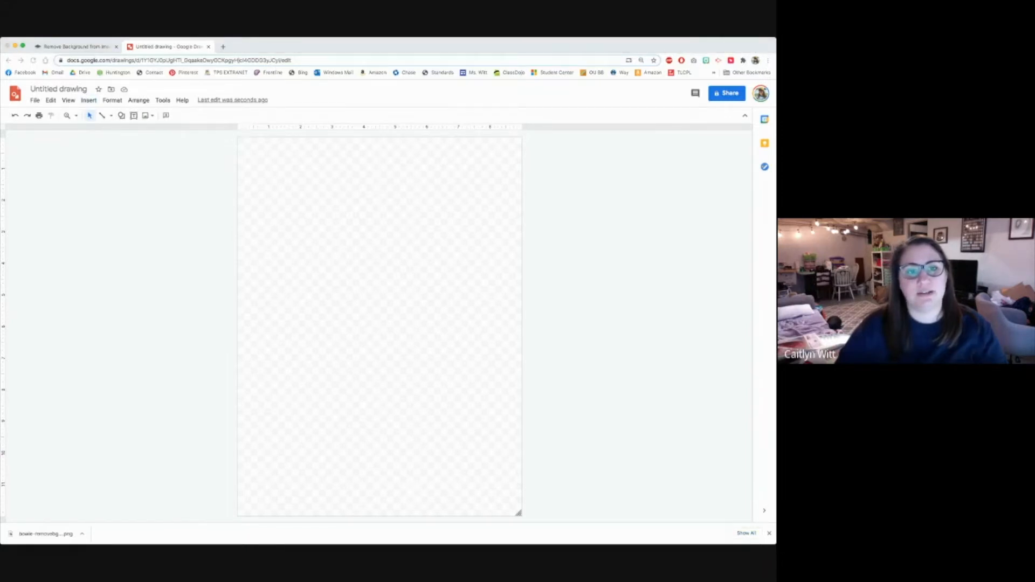
{"action": "double_click", "coordinate": [476, 103]}
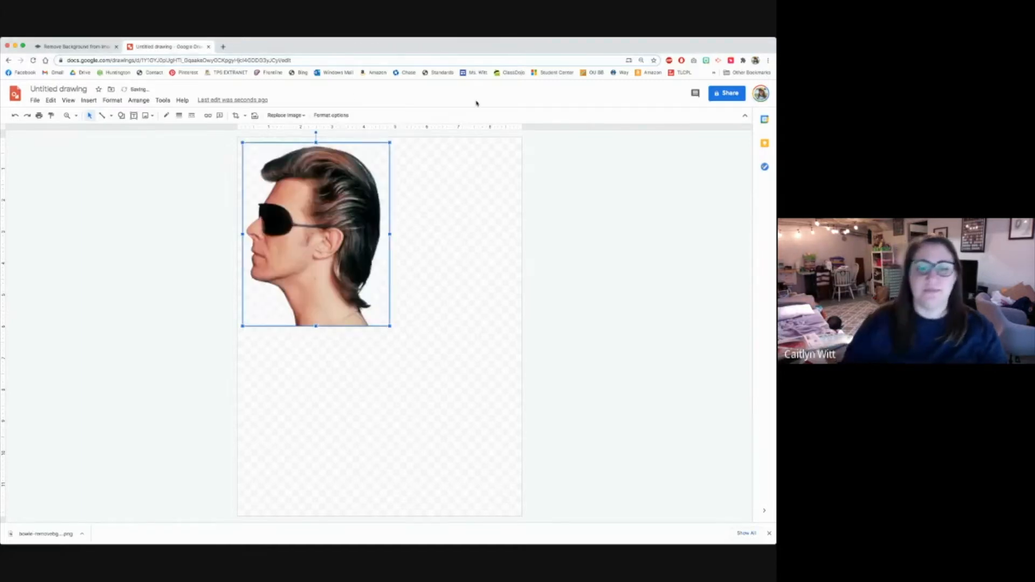
Enlarge the portrait to about 6.5 inches wide and centre it along the page's bottom edge.
{"action": "left_click_drag", "start_coordinate": [348, 210], "coordinate": [387, 297]}
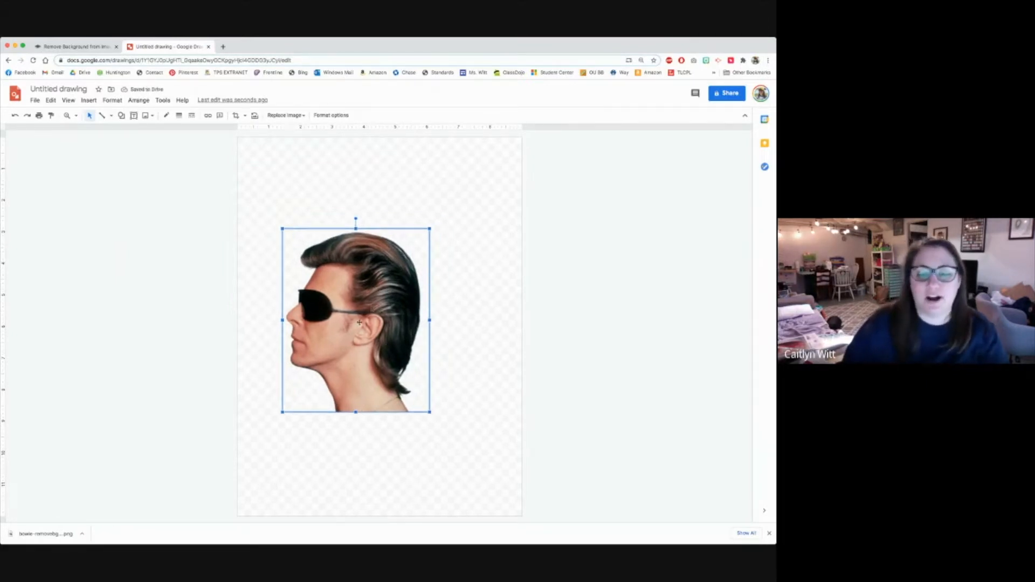
{"action": "left_click_drag", "start_coordinate": [366, 291], "coordinate": [396, 384]}
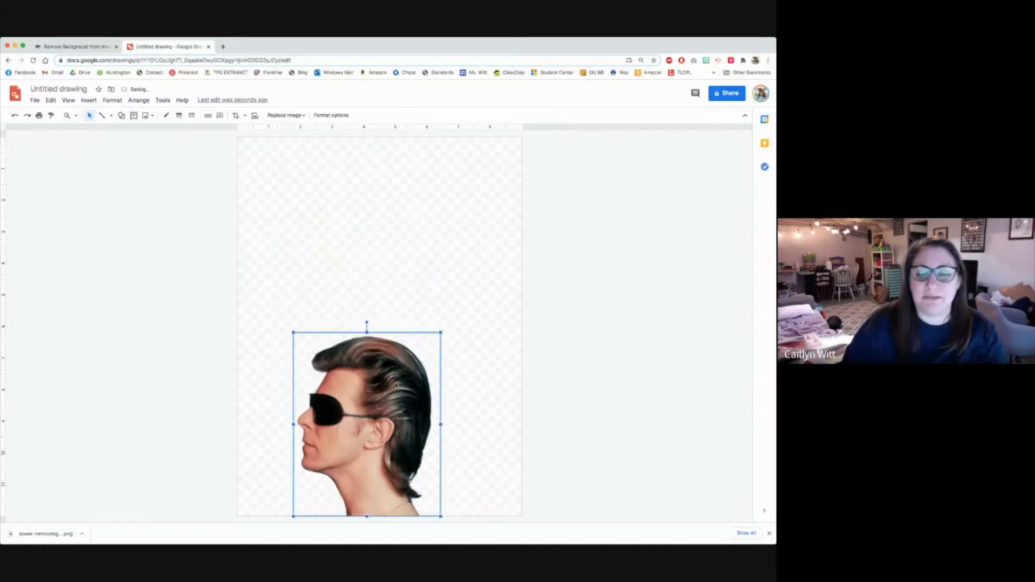
{"action": "left_click_drag", "start_coordinate": [441, 331], "coordinate": [500, 259]}
{"action": "left_click_drag", "start_coordinate": [409, 318], "coordinate": [390, 323]}
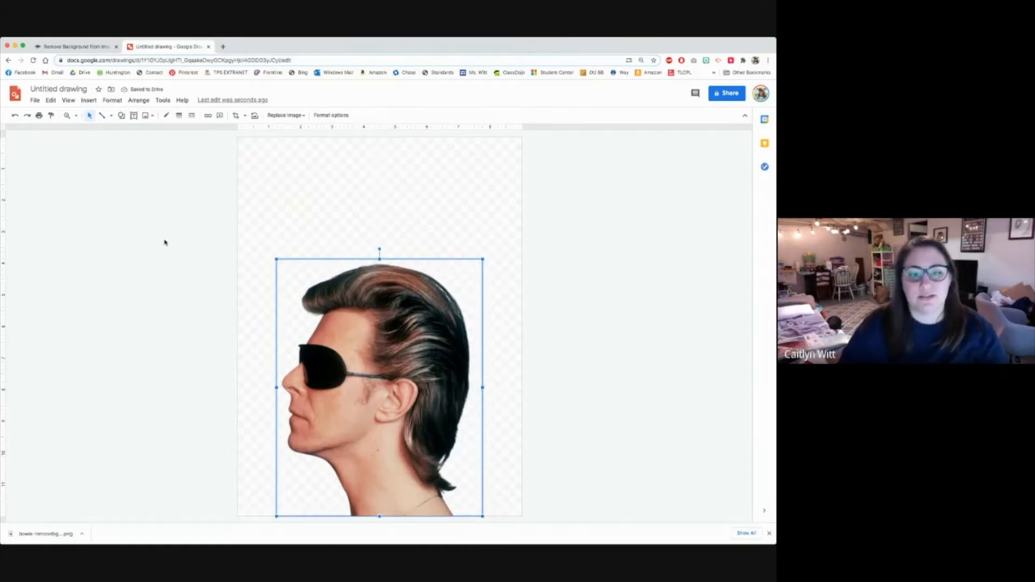
{"action": "left_click", "coordinate": [165, 242]}
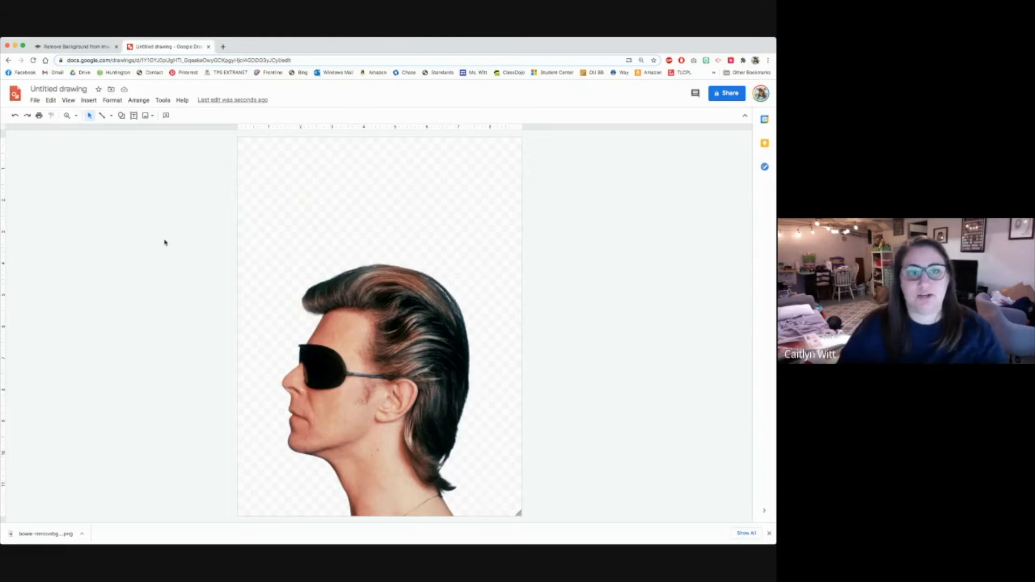
Draw a triangle about 1.5 inches wide and high in the empty area above the portrait's forehead.
{"action": "left_click", "coordinate": [121, 116]}
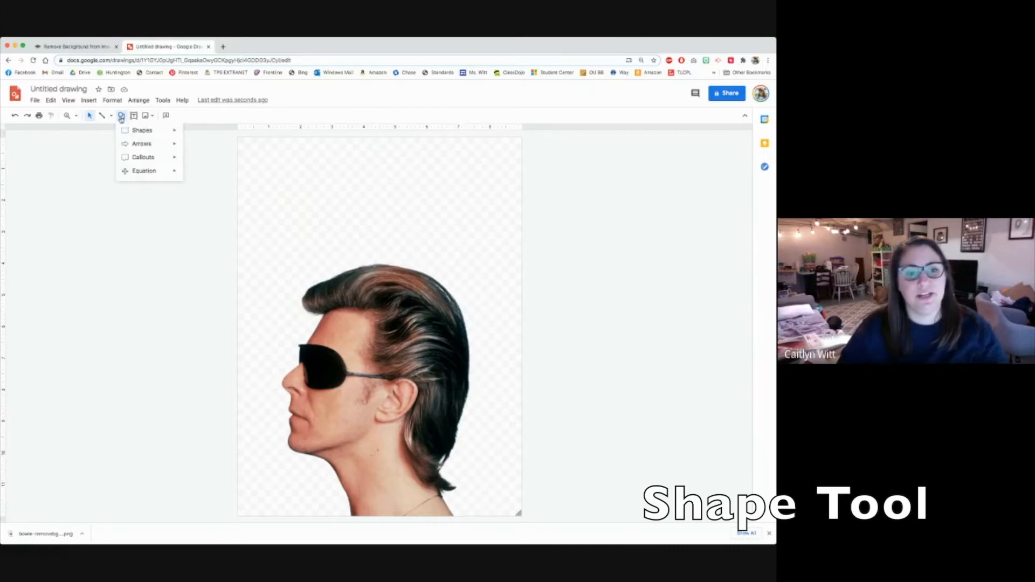
{"action": "mouse_move", "coordinate": [143, 129]}
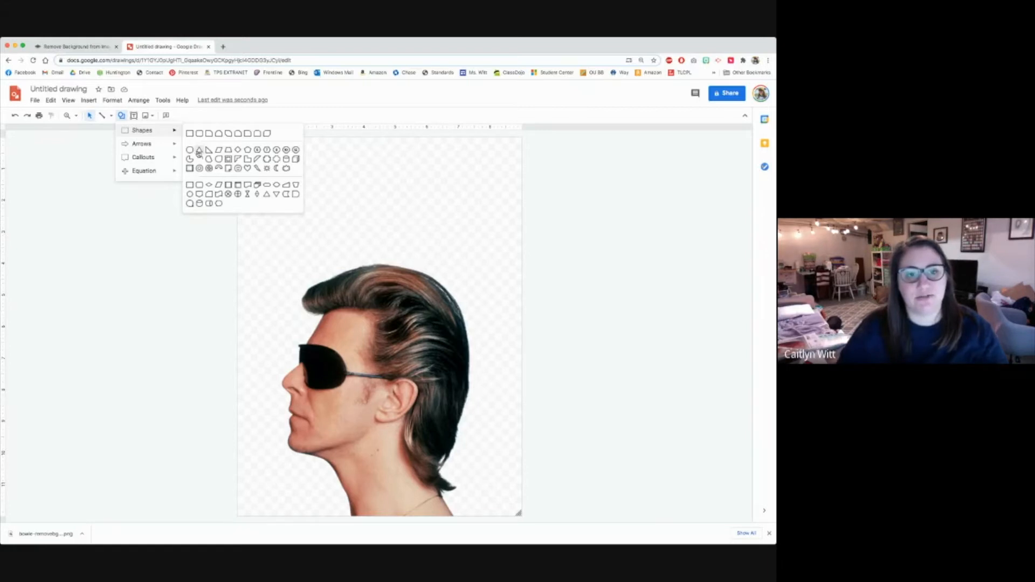
{"action": "left_click", "coordinate": [199, 151]}
{"action": "left_click_drag", "start_coordinate": [282, 154], "coordinate": [328, 199]}
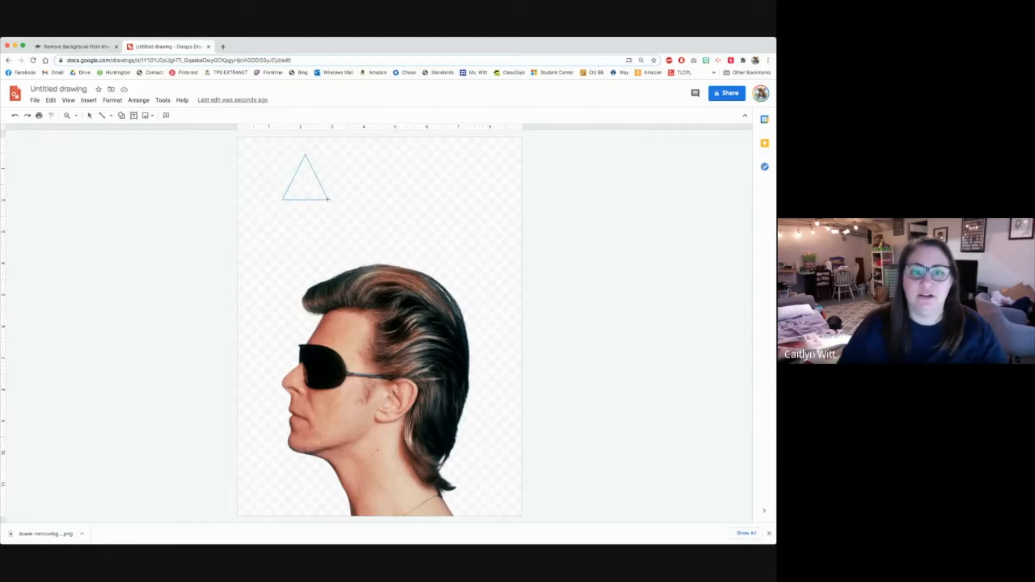
{"action": "left_click_drag", "start_coordinate": [328, 199], "coordinate": [328, 201]}
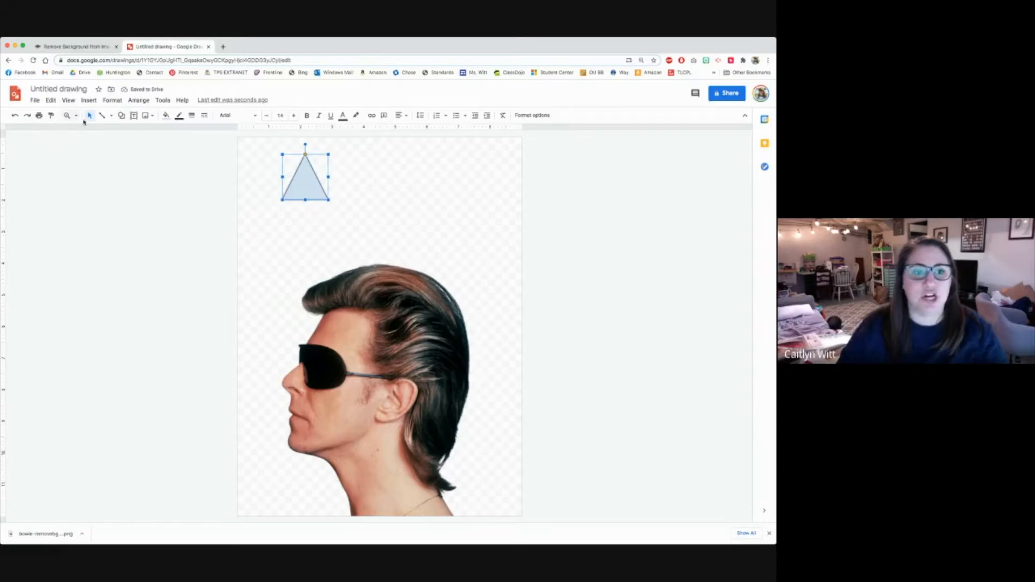
Draw a second, taller triangle about 1.8 inches wide and 3 inches high to the right of the first.
{"action": "left_click", "coordinate": [121, 115]}
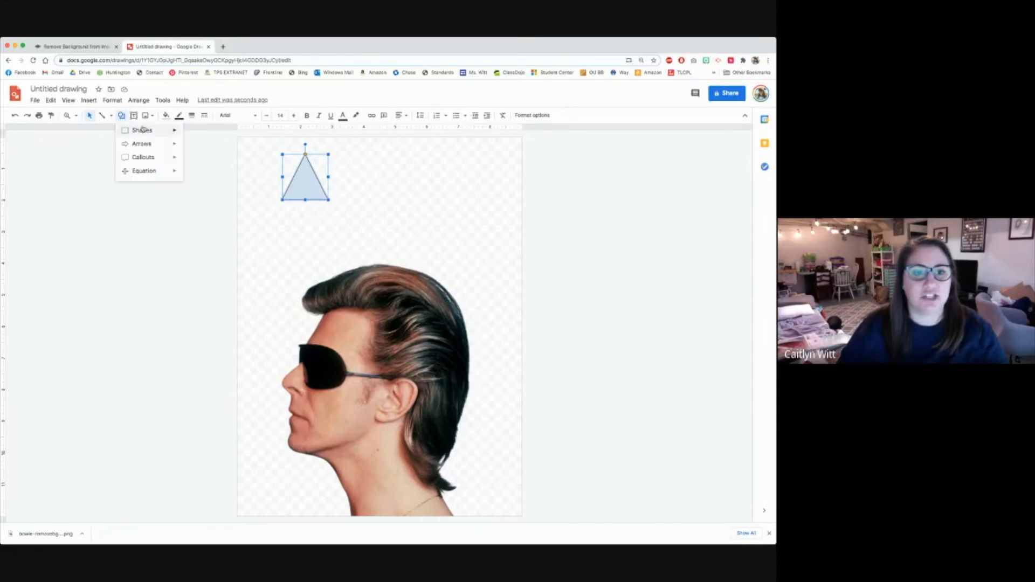
{"action": "left_click", "coordinate": [199, 151]}
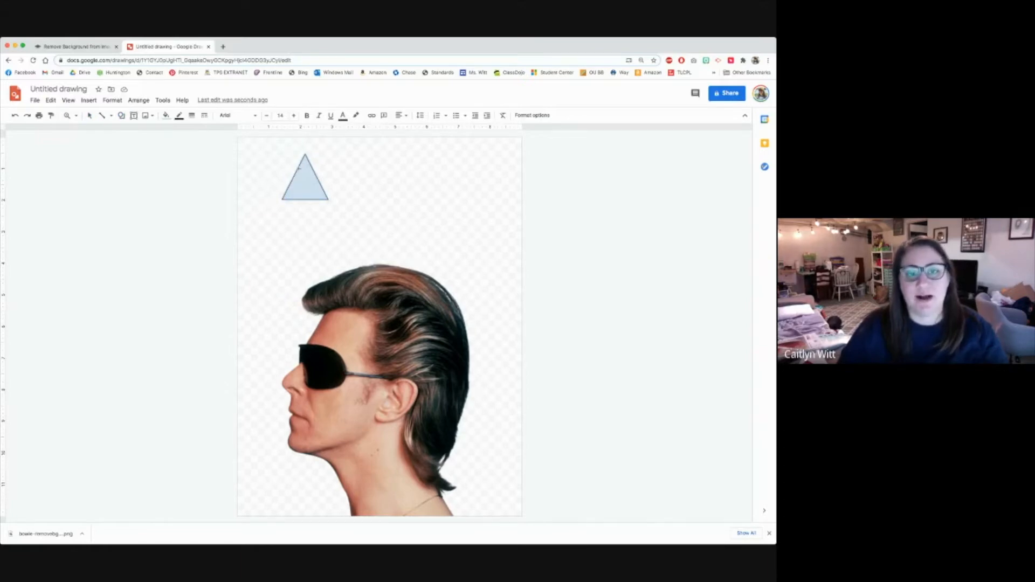
{"action": "left_click_drag", "start_coordinate": [336, 152], "coordinate": [392, 244]}
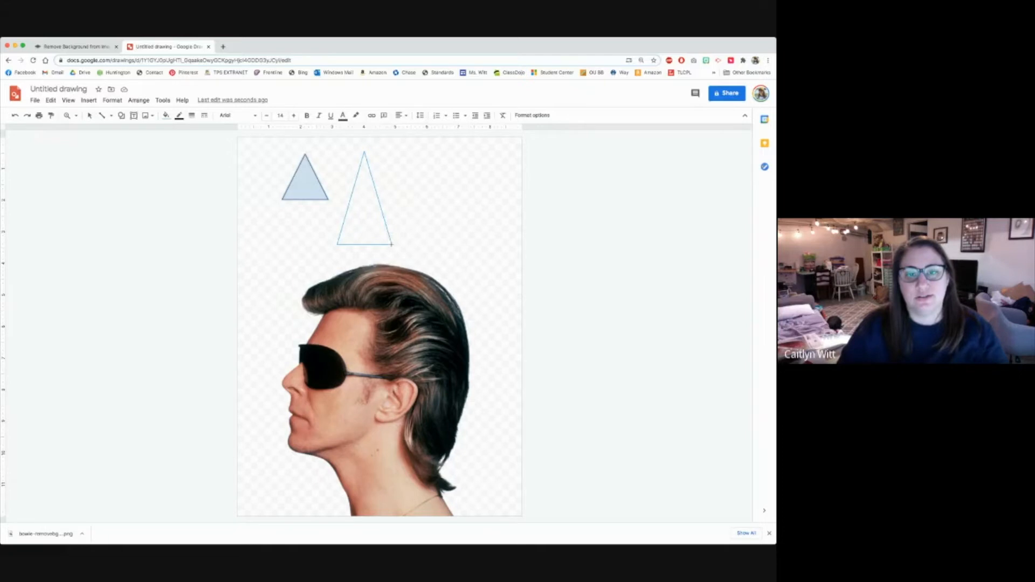
{"action": "left_click_drag", "start_coordinate": [392, 244], "coordinate": [394, 247]}
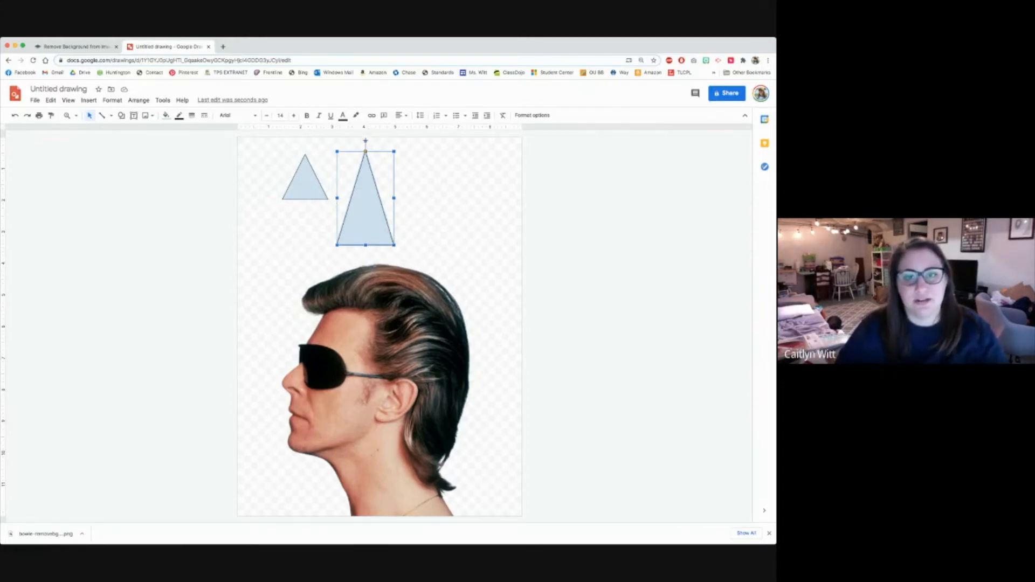
Rotate the tall triangle 180° and place it directly beneath the small one, with their bases touching and left corners aligned.
{"action": "left_click_drag", "start_coordinate": [368, 141], "coordinate": [366, 249]}
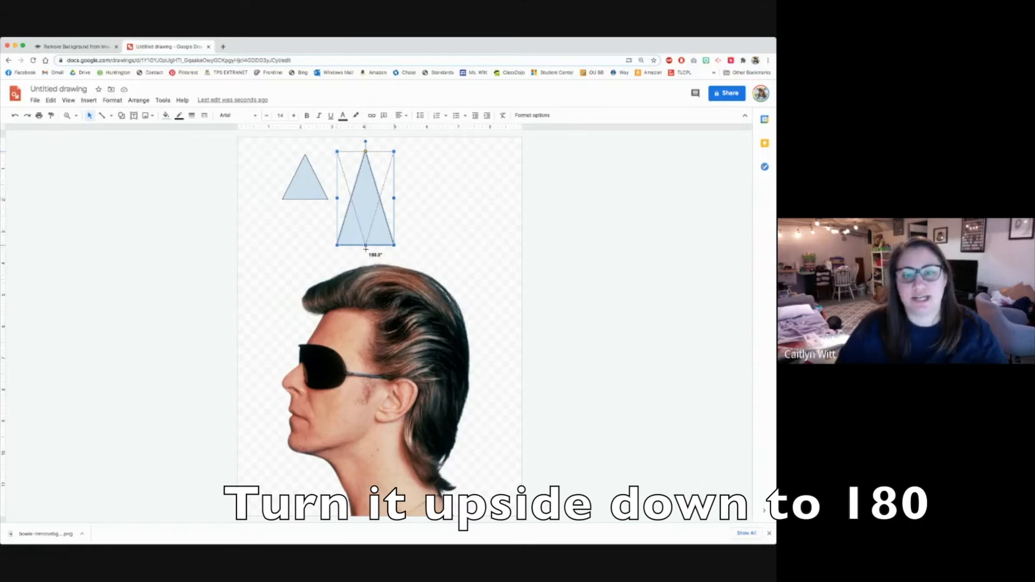
{"action": "left_click_drag", "start_coordinate": [366, 249], "coordinate": [366, 250]}
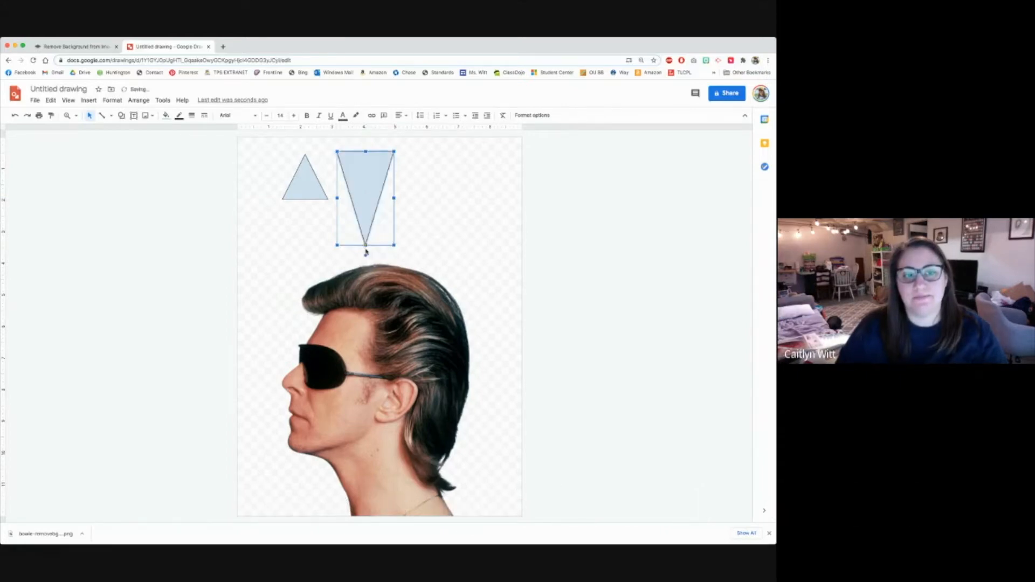
{"action": "left_click_drag", "start_coordinate": [361, 179], "coordinate": [312, 219]}
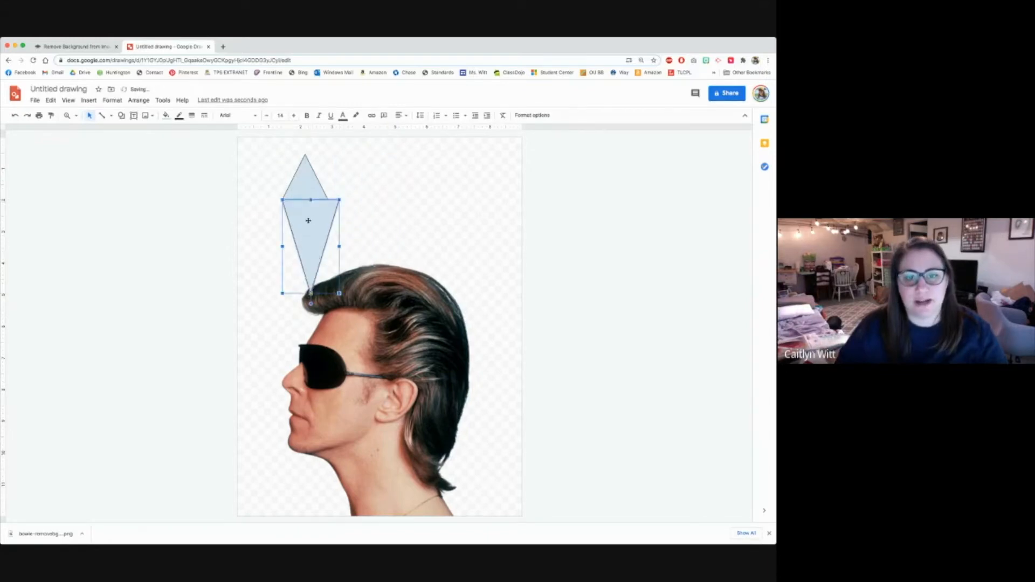
{"action": "left_click", "coordinate": [262, 213]}
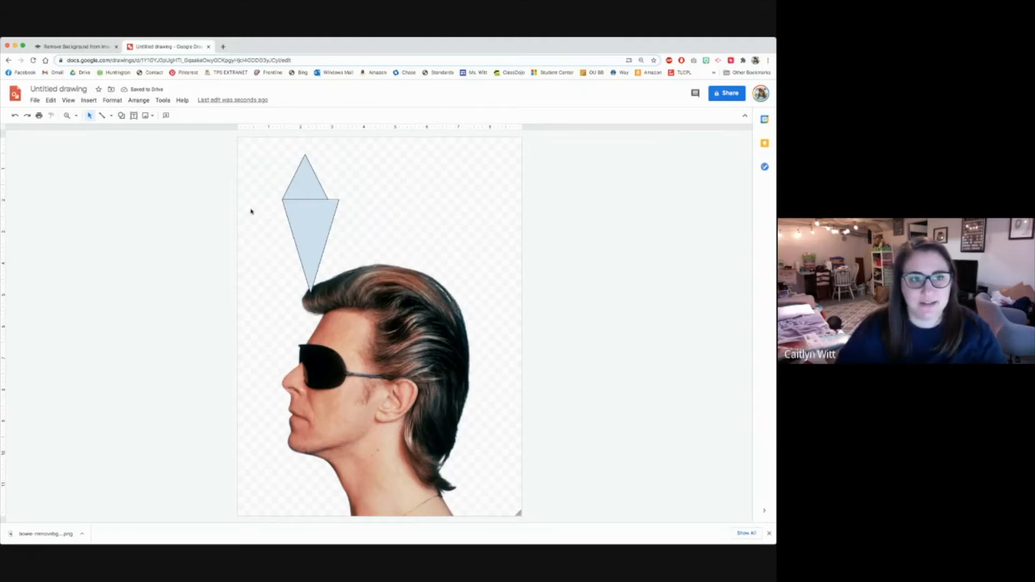
Narrow the inverted triangle from its right side so its base matches the upper triangle's width.
{"action": "left_click", "coordinate": [67, 115]}
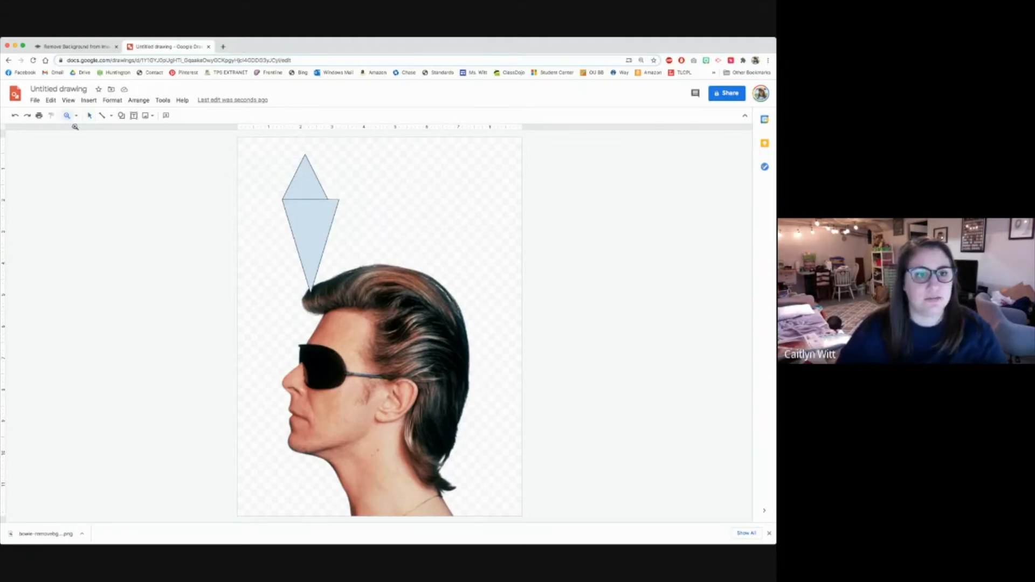
{"action": "left_click", "coordinate": [351, 216]}
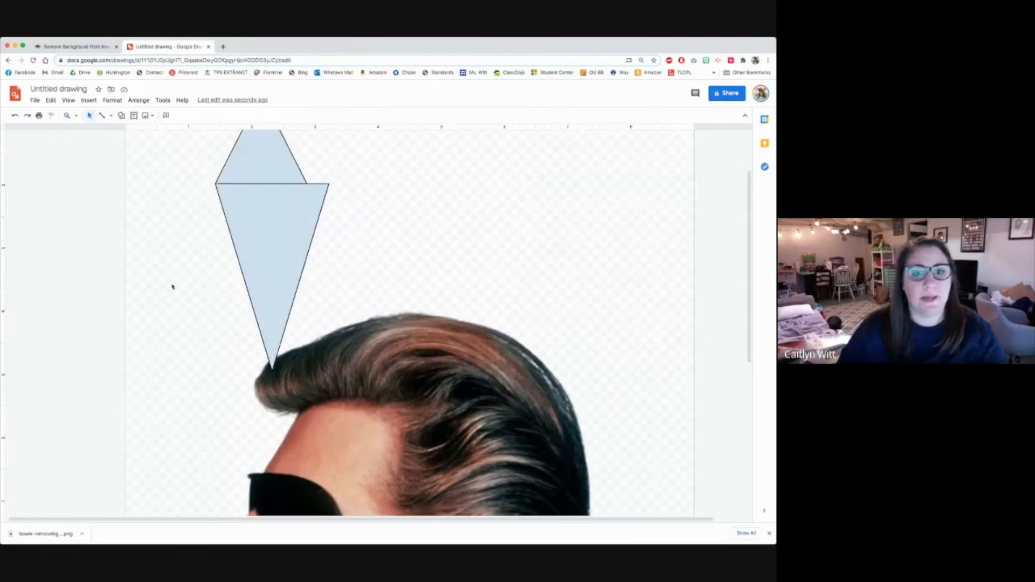
{"action": "scroll", "coordinate": [172, 286], "scroll_direction": "up", "scroll_amount": 3}
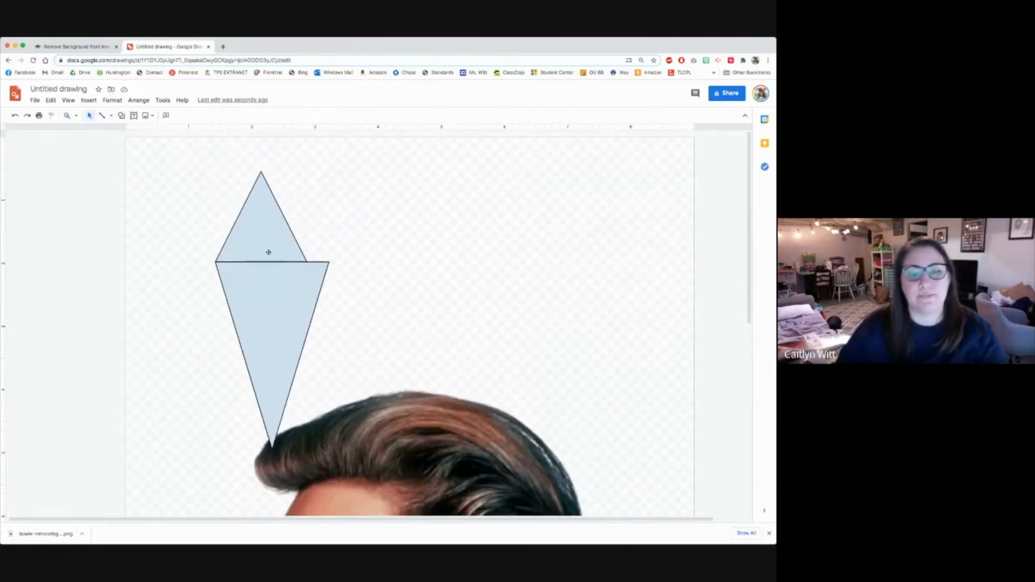
{"action": "left_click", "coordinate": [292, 284]}
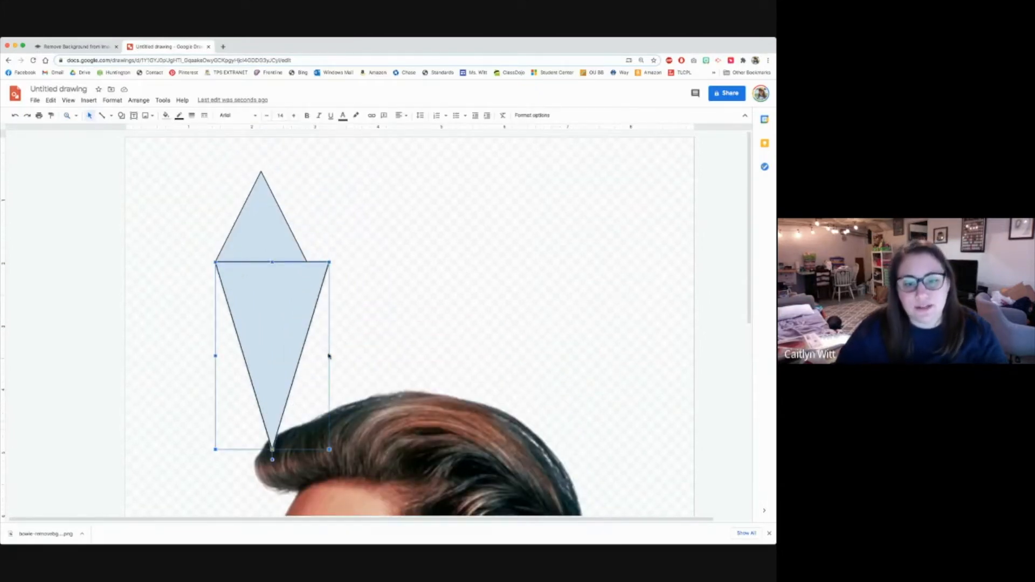
{"action": "left_click_drag", "start_coordinate": [330, 356], "coordinate": [308, 354]}
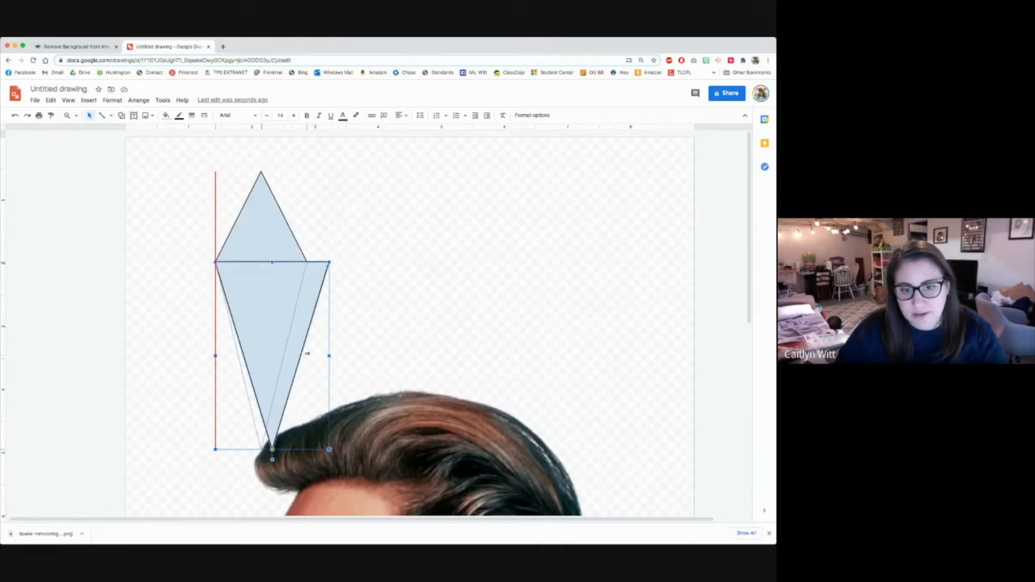
{"action": "left_click_drag", "start_coordinate": [307, 353], "coordinate": [308, 354]}
{"action": "left_click", "coordinate": [355, 324]}
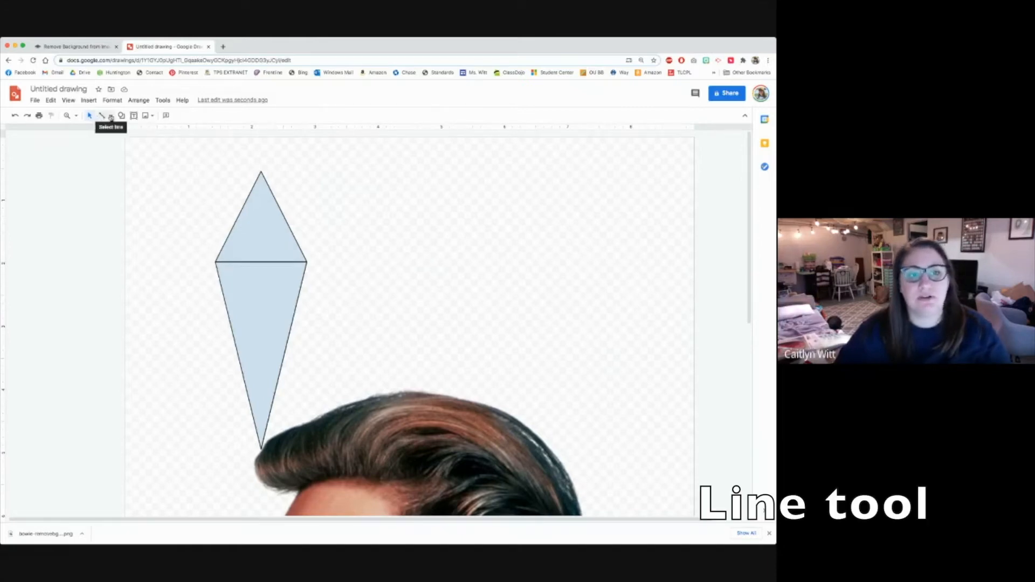
Draw two straight facet lines from the upper triangle's apex to points near the left and right ends of its base.
{"action": "left_click", "coordinate": [102, 116]}
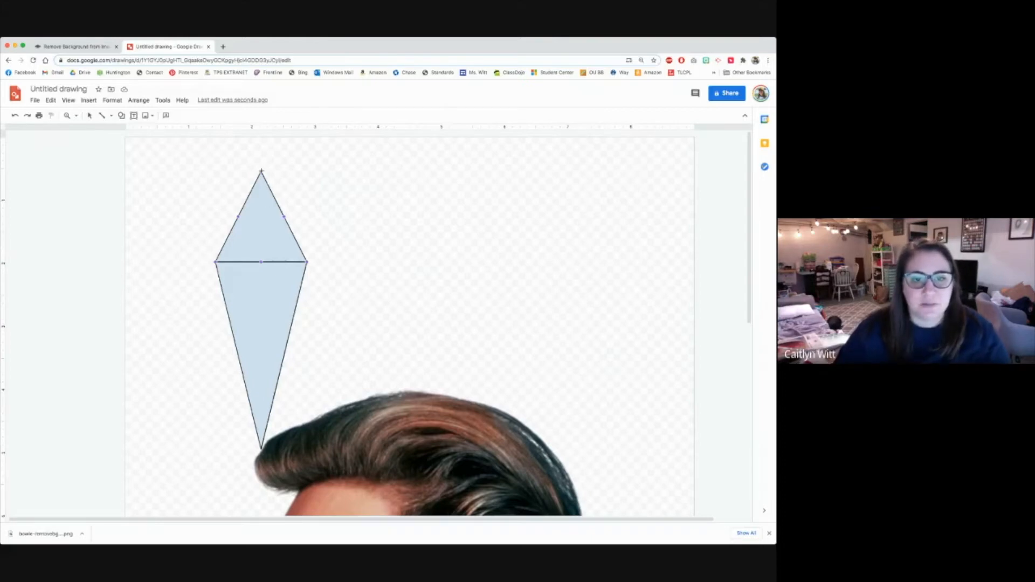
{"action": "left_click_drag", "start_coordinate": [260, 171], "coordinate": [238, 246]}
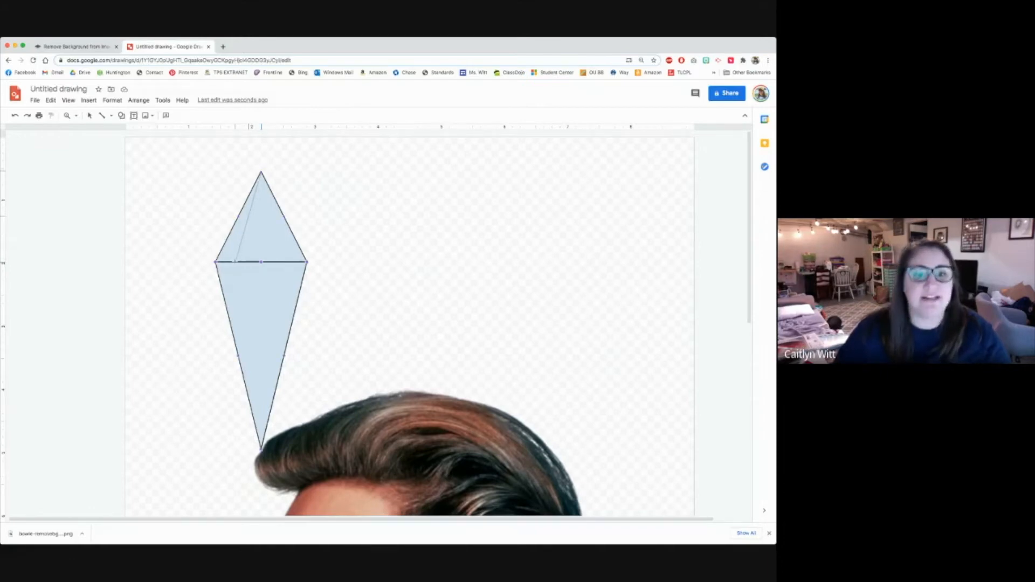
{"action": "left_click_drag", "start_coordinate": [235, 262], "coordinate": [235, 262]}
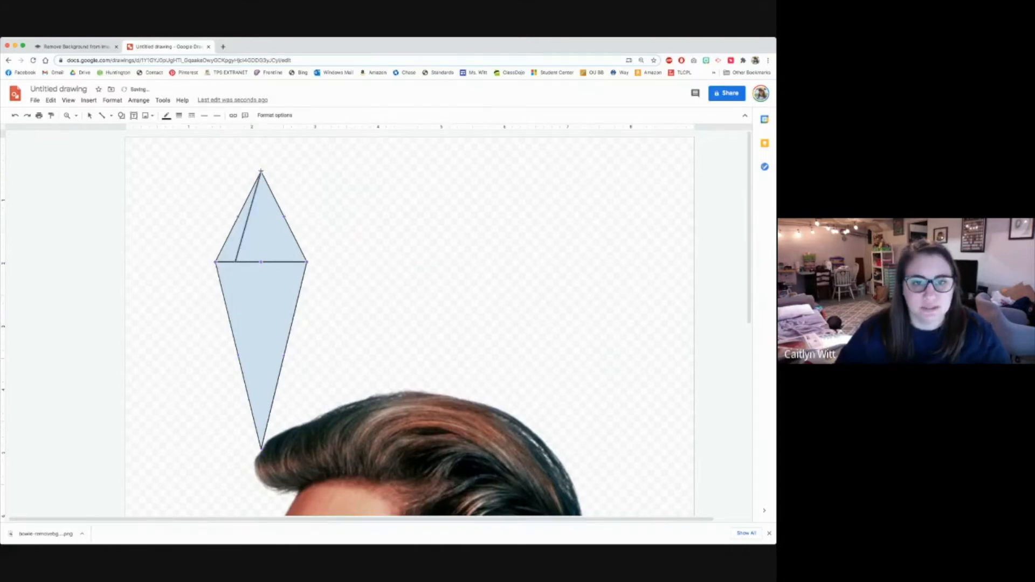
{"action": "left_click_drag", "start_coordinate": [261, 171], "coordinate": [288, 262]}
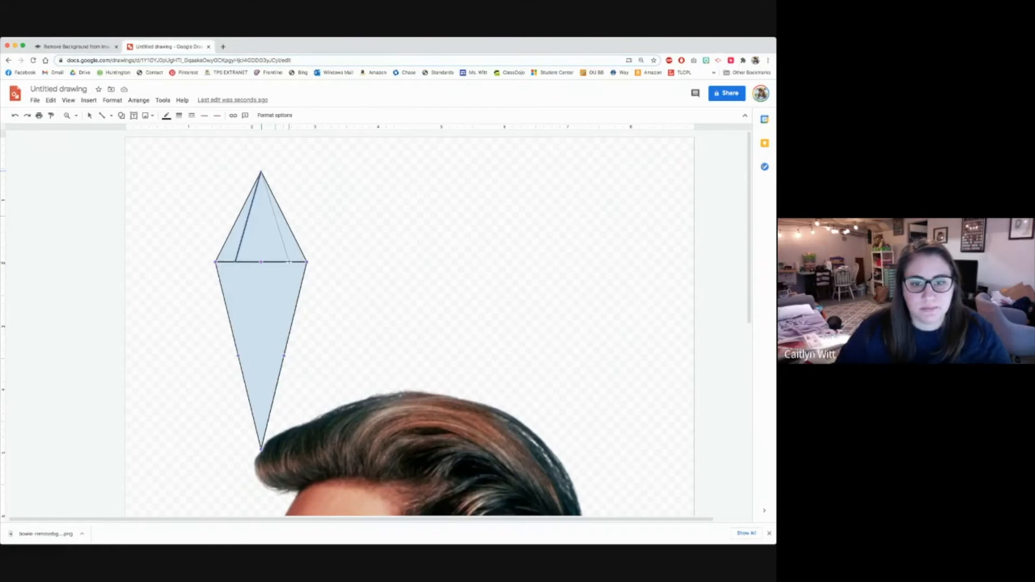
{"action": "left_click_drag", "start_coordinate": [289, 262], "coordinate": [289, 262]}
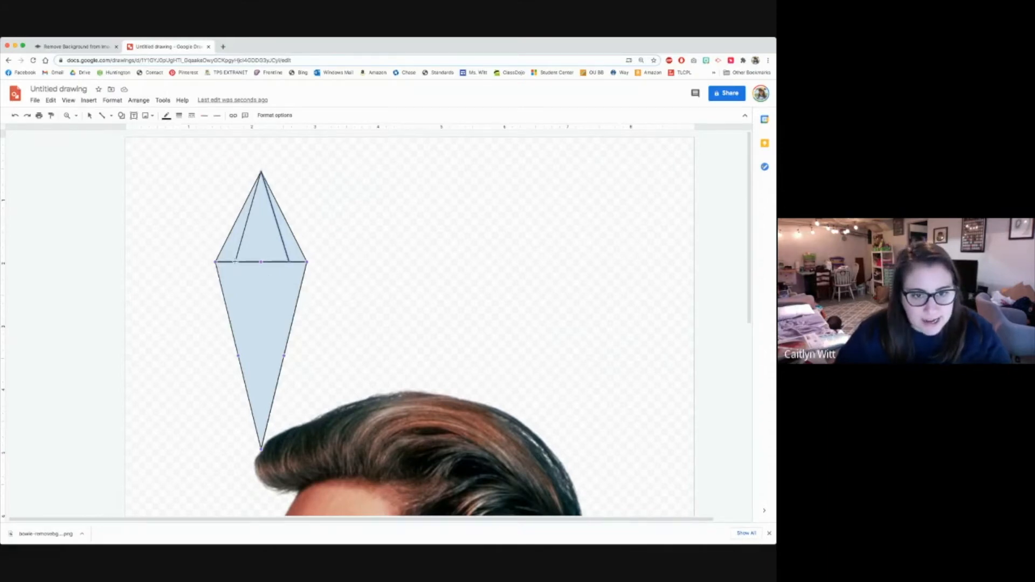
Continue both facet lines from the shared base down to the inverted triangle's tip with two straight lines.
{"action": "left_click_drag", "start_coordinate": [235, 279], "coordinate": [262, 450]}
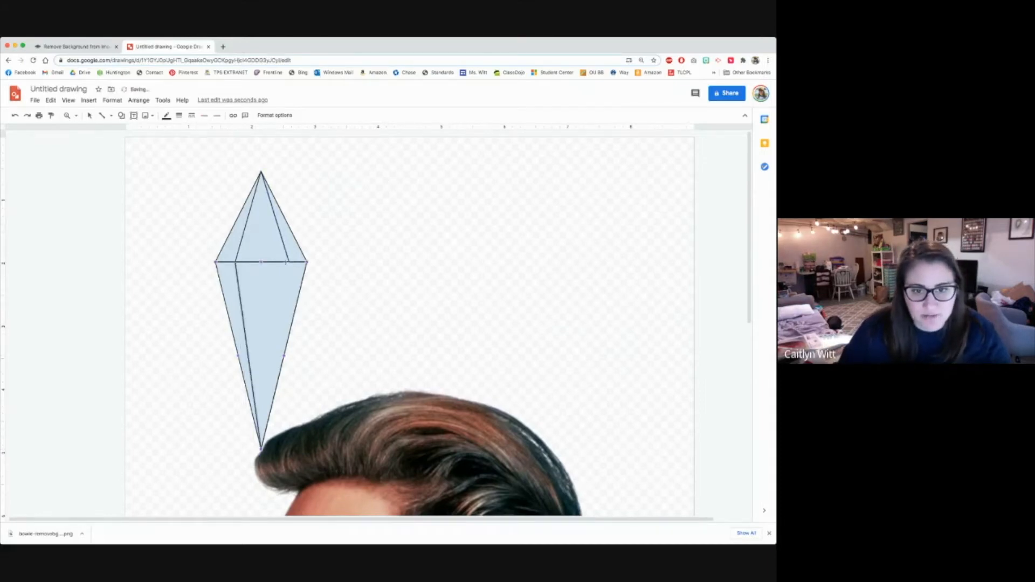
{"action": "left_click_drag", "start_coordinate": [289, 263], "coordinate": [262, 450]}
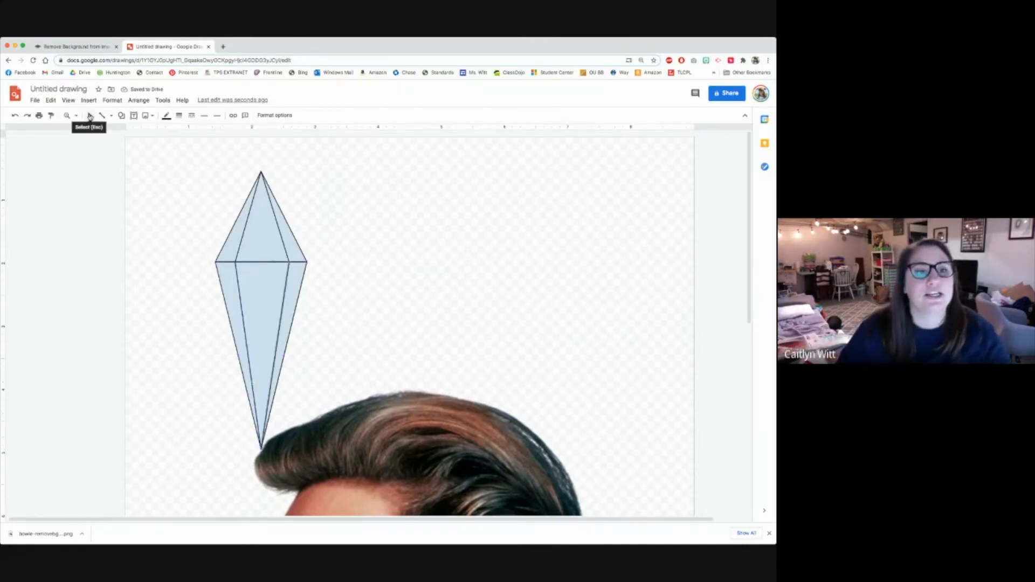
{"action": "left_click", "coordinate": [90, 117]}
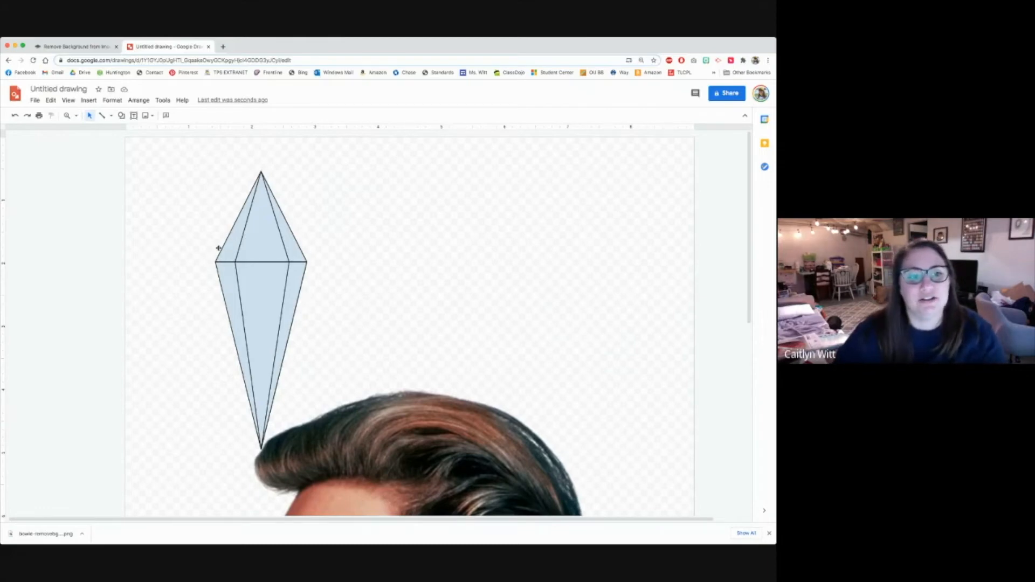
Set the border weight of both the upper and the inverted triangle to 2px.
{"action": "left_click", "coordinate": [237, 222]}
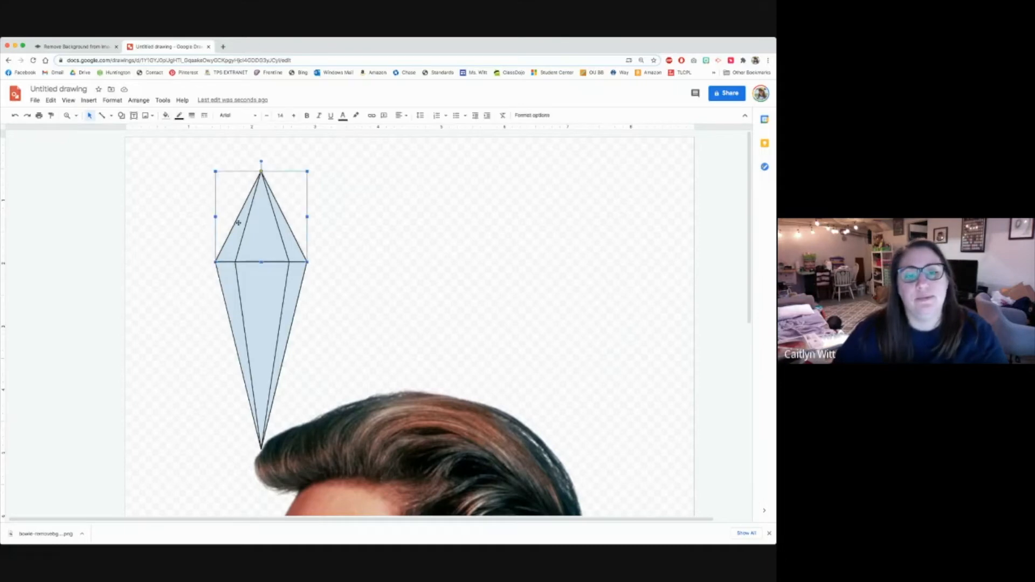
{"action": "left_click", "coordinate": [190, 119]}
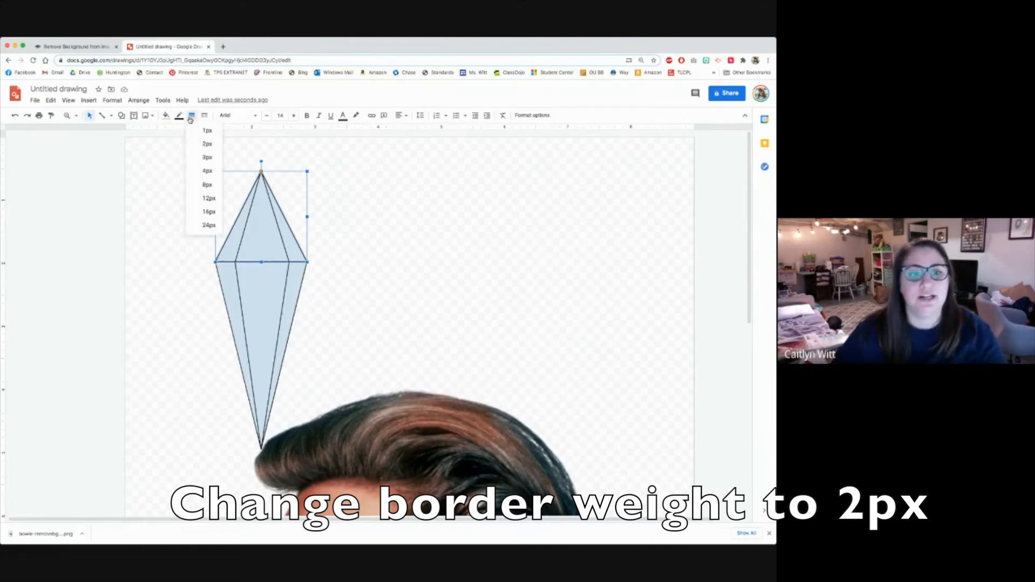
{"action": "left_click", "coordinate": [208, 145]}
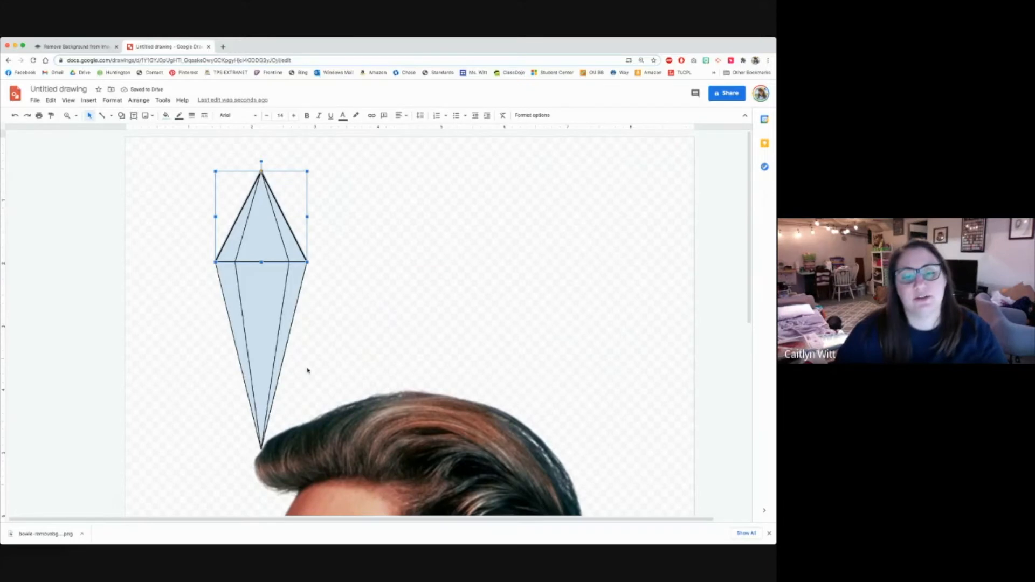
{"action": "left_click", "coordinate": [258, 334]}
{"action": "left_click", "coordinate": [191, 116]}
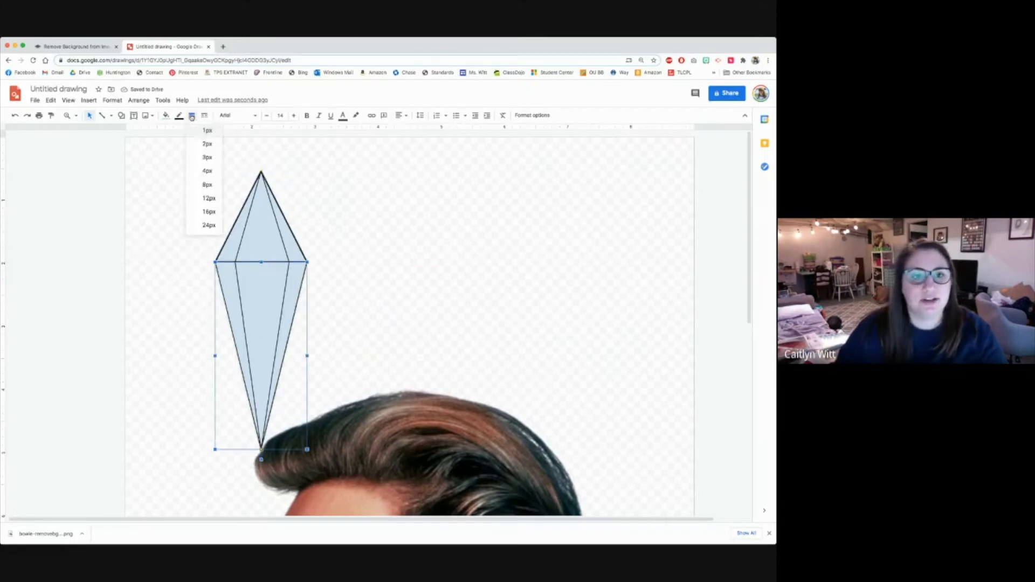
{"action": "left_click", "coordinate": [194, 141]}
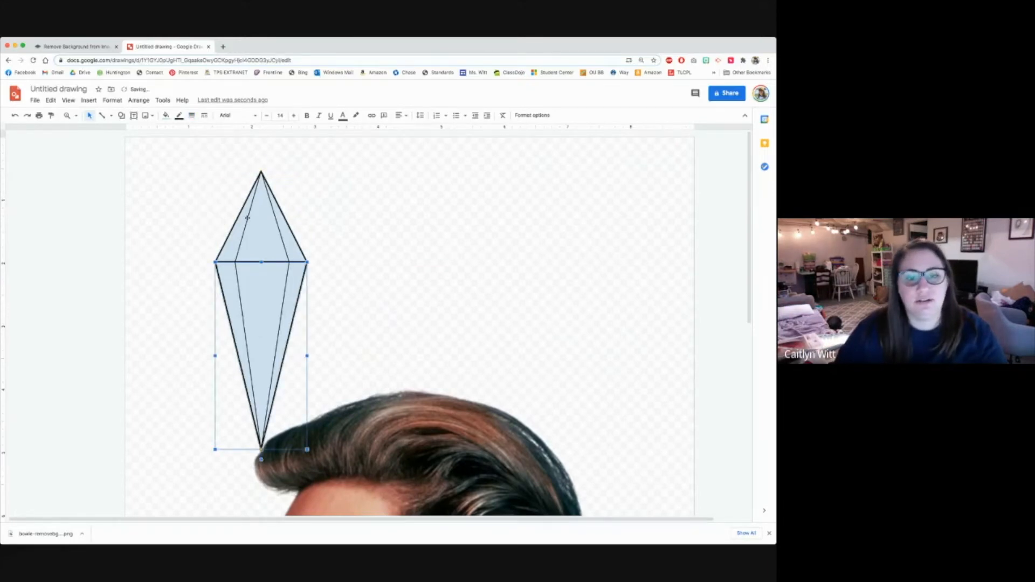
Set the line weight of the two facet lines in the upper triangle to 2px.
{"action": "left_click", "coordinate": [247, 218]}
{"action": "left_click", "coordinate": [179, 116]}
{"action": "left_click", "coordinate": [192, 145]}
{"action": "left_click", "coordinate": [284, 248]}
{"action": "left_click", "coordinate": [179, 115]}
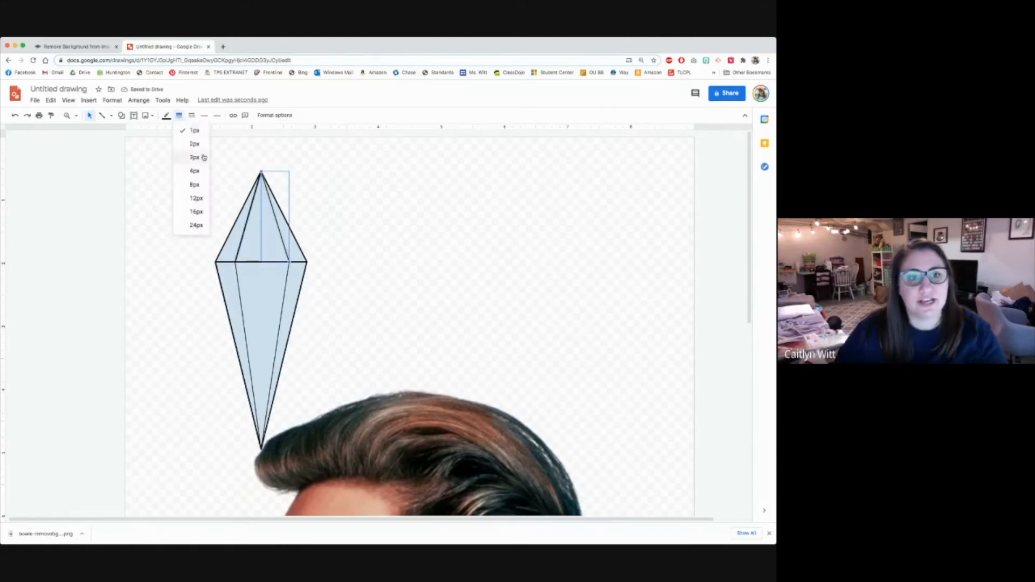
{"action": "left_click", "coordinate": [192, 144]}
Set the line weight of the two facet lines in the inverted triangle to 2px and deselect.
{"action": "left_click", "coordinate": [239, 281]}
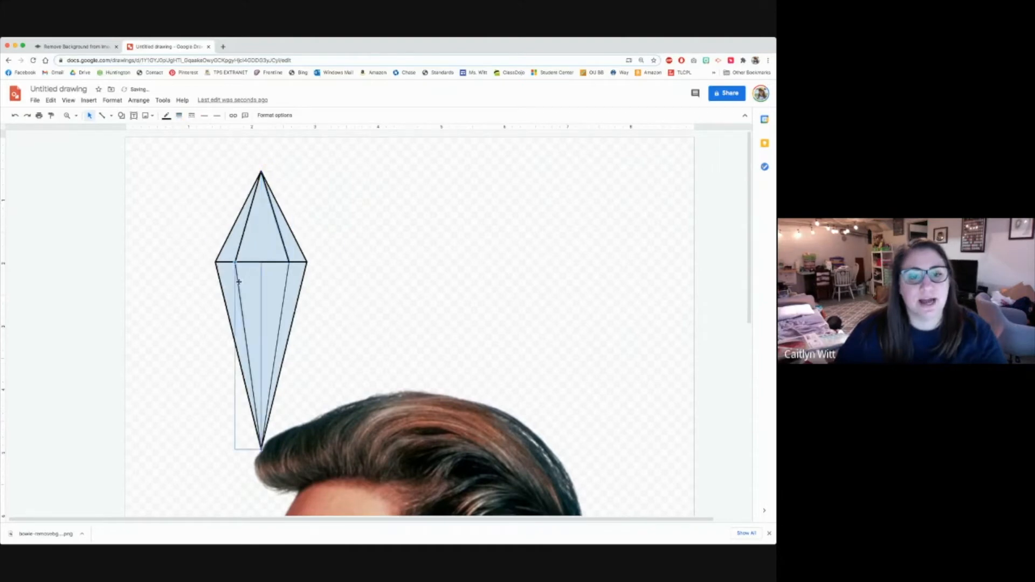
{"action": "left_click", "coordinate": [178, 115]}
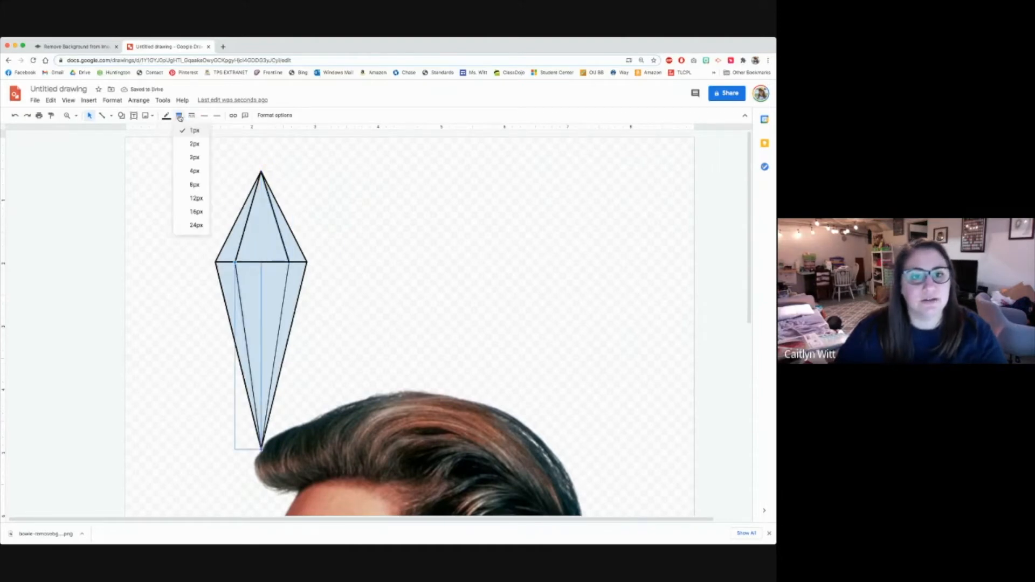
{"action": "left_click", "coordinate": [192, 145]}
{"action": "left_click", "coordinate": [288, 273]}
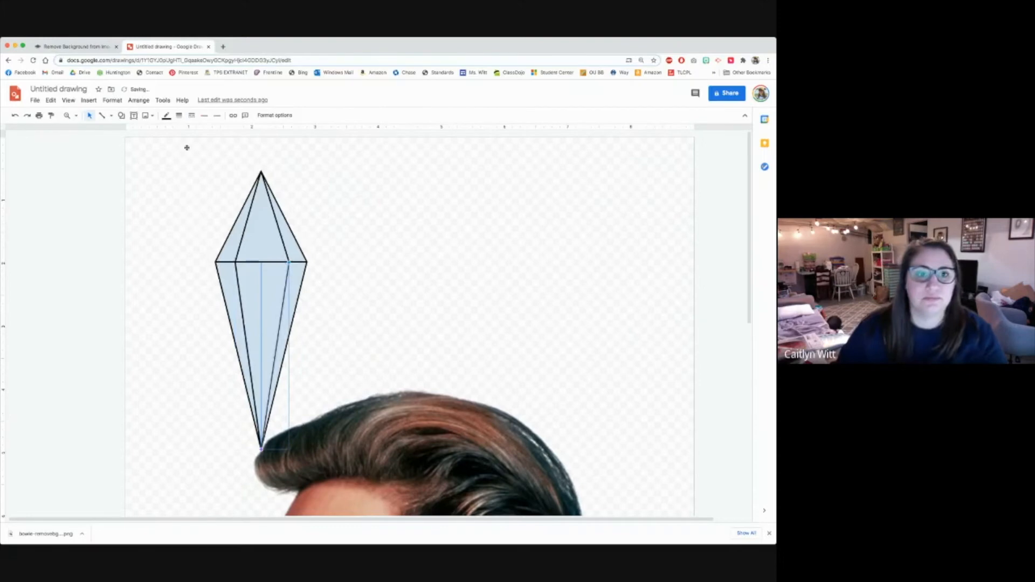
{"action": "left_click", "coordinate": [180, 115]}
{"action": "left_click", "coordinate": [185, 145]}
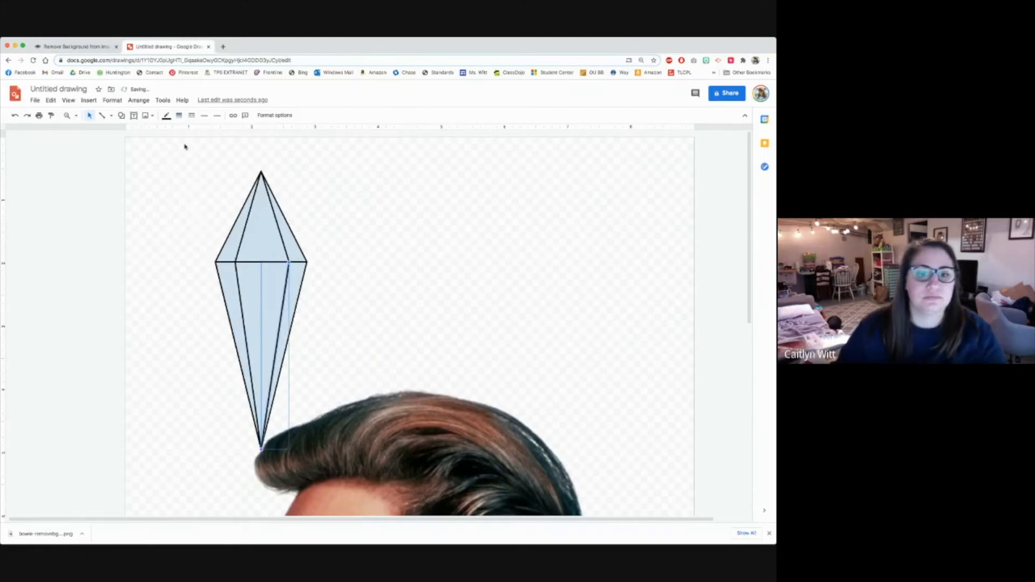
{"action": "left_click", "coordinate": [383, 219]}
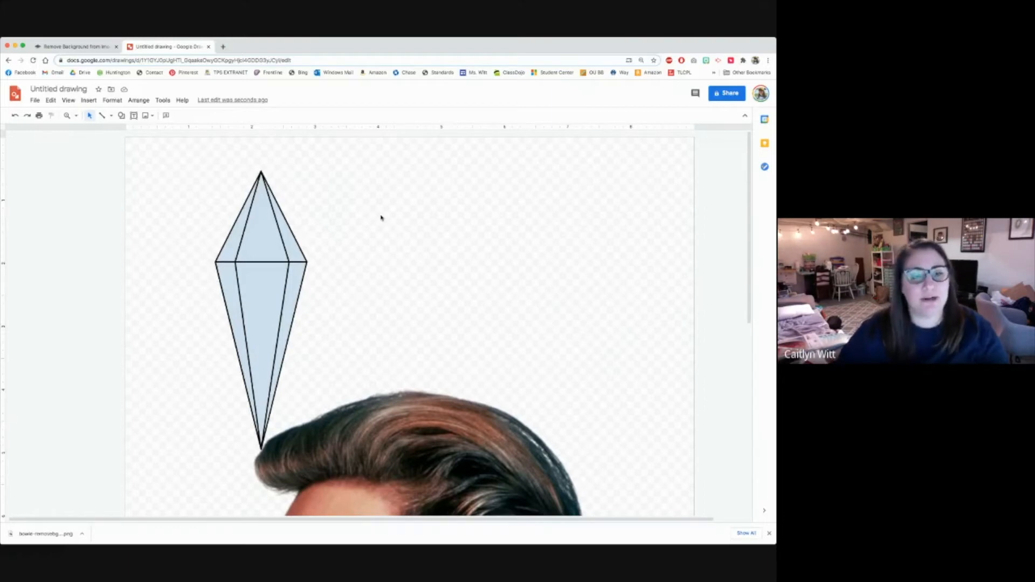
Select both triangles and all four facet lines together and group them into one crystal.
{"action": "left_click", "coordinate": [90, 117]}
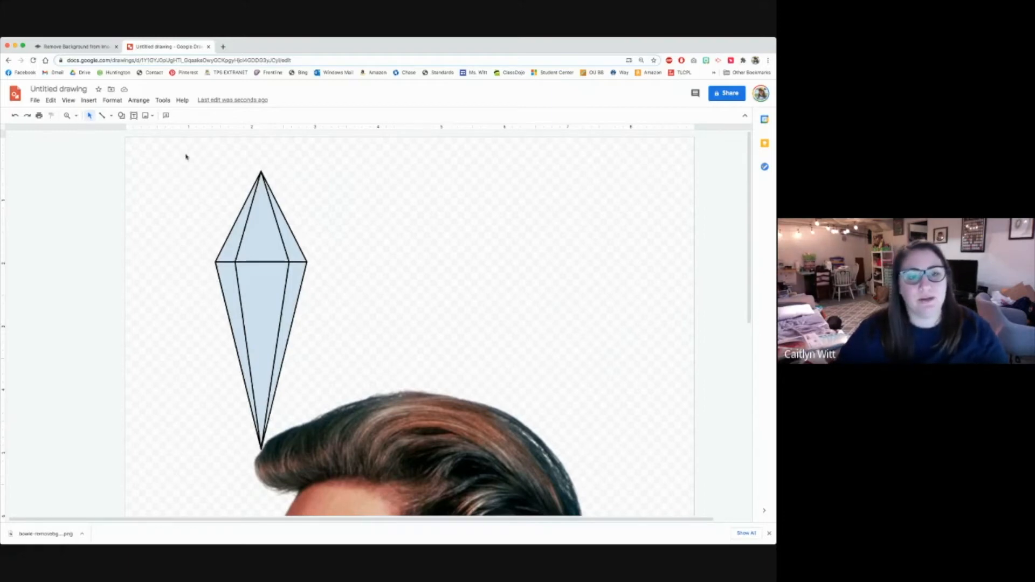
{"action": "left_click_drag", "start_coordinate": [173, 157], "coordinate": [312, 373]}
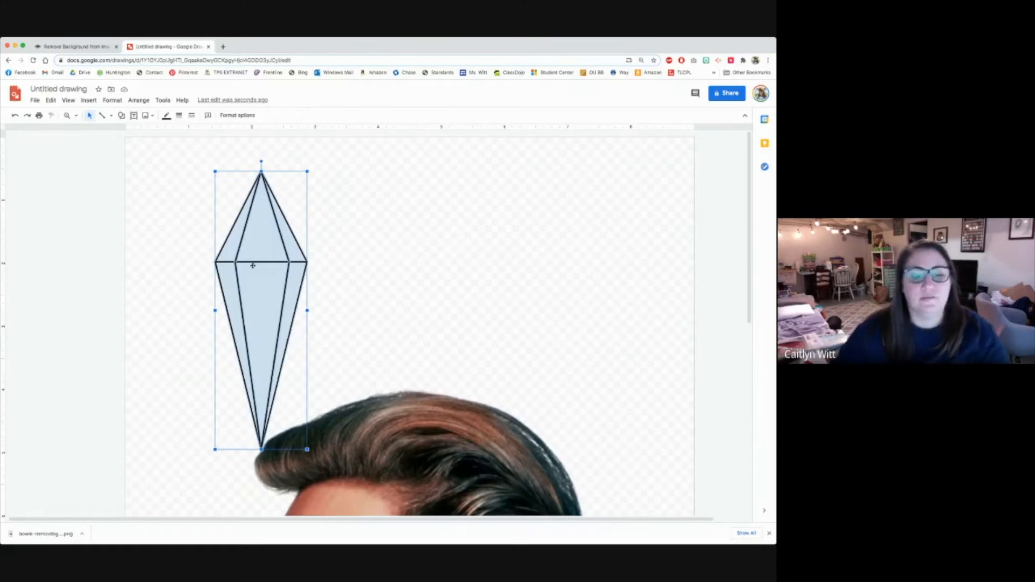
{"action": "left_click", "coordinate": [139, 100]}
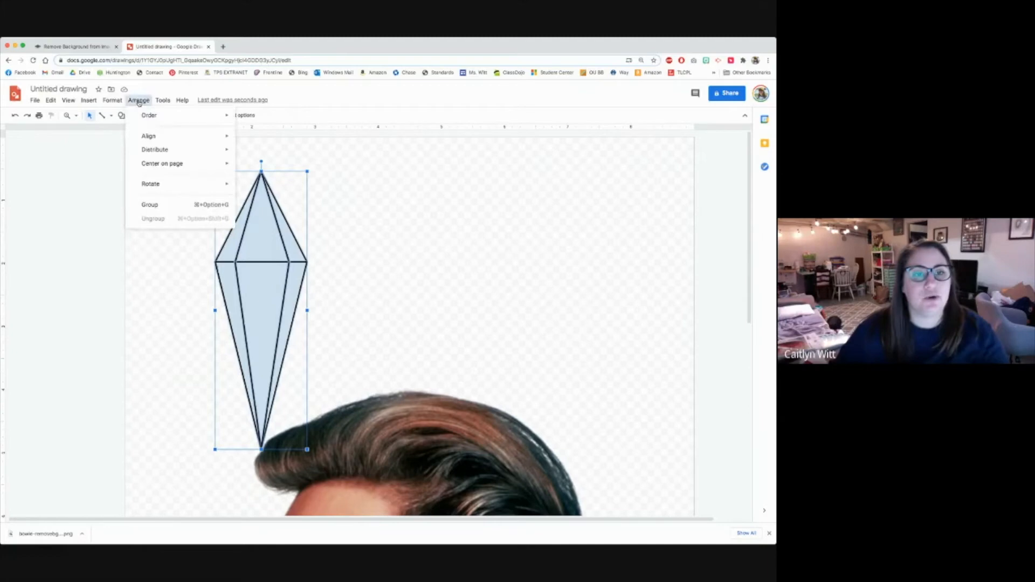
{"action": "left_click", "coordinate": [145, 205]}
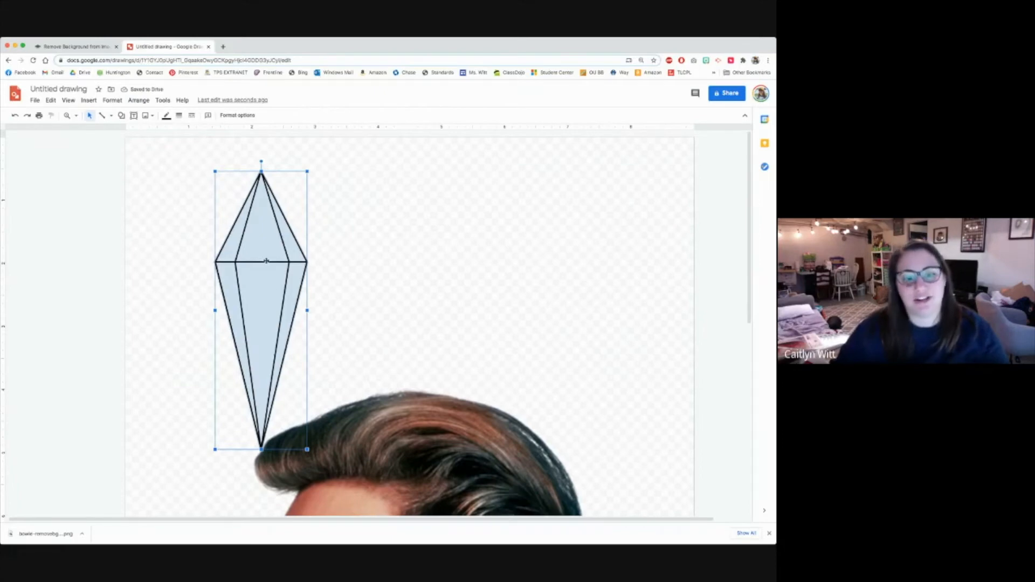
Move the grouped crystal up and left, clear of the portrait's hair, and close the browser's downloads bar.
{"action": "left_click_drag", "start_coordinate": [253, 235], "coordinate": [232, 243]}
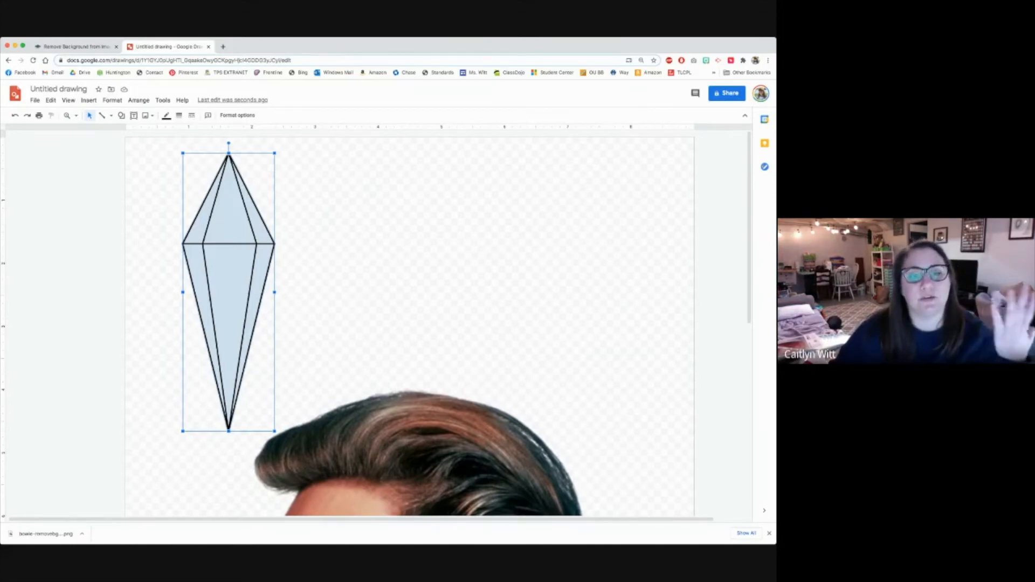
{"action": "left_click_drag", "start_coordinate": [222, 196], "coordinate": [216, 198]}
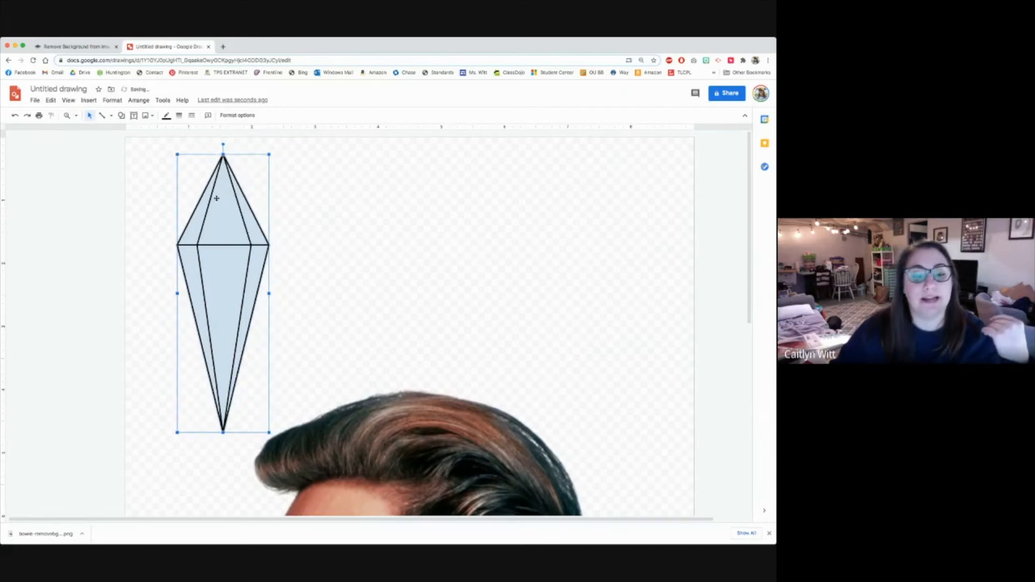
{"action": "left_click", "coordinate": [769, 533]}
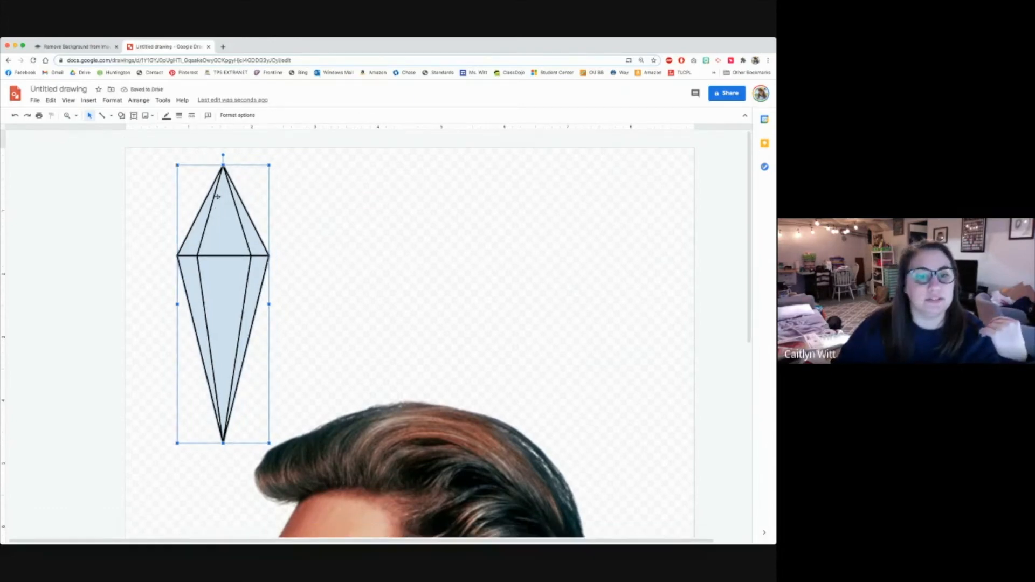
Copy the crystal, paste a duplicate and place it level with the original, just to its right.
{"action": "left_click", "coordinate": [50, 101]}
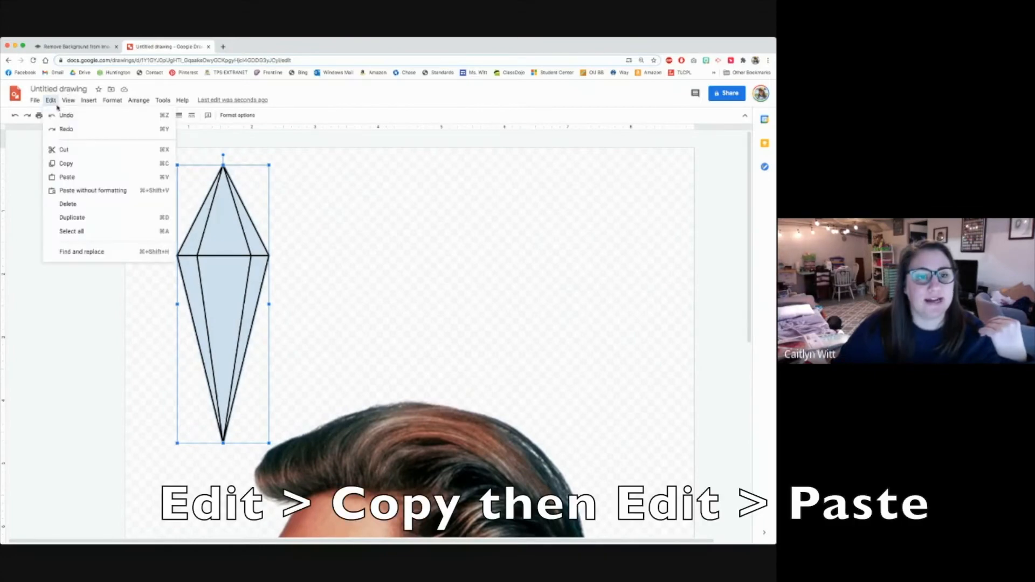
{"action": "left_click", "coordinate": [78, 165]}
{"action": "left_click", "coordinate": [50, 100]}
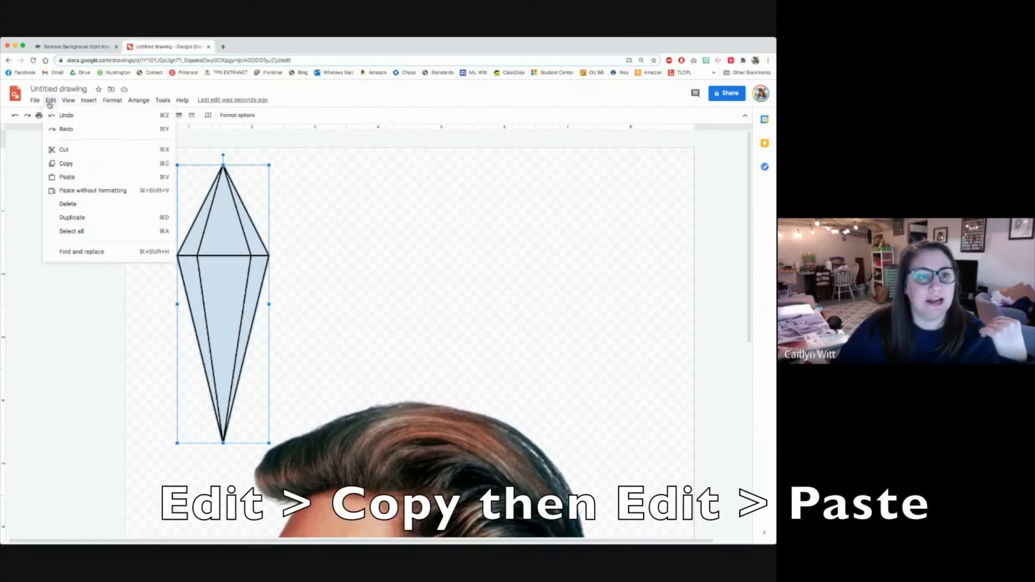
{"action": "left_click", "coordinate": [54, 176]}
{"action": "left_click_drag", "start_coordinate": [219, 333], "coordinate": [319, 326]}
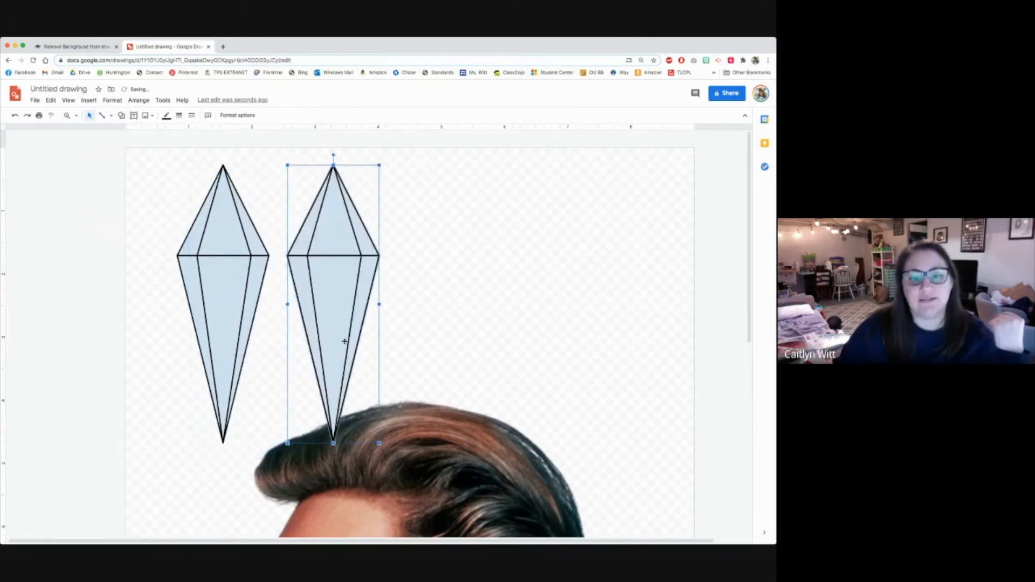
Paste two more crystals and line them up in the row to the right of the second, the last one overlapping its neighbours.
{"action": "left_click", "coordinate": [51, 101]}
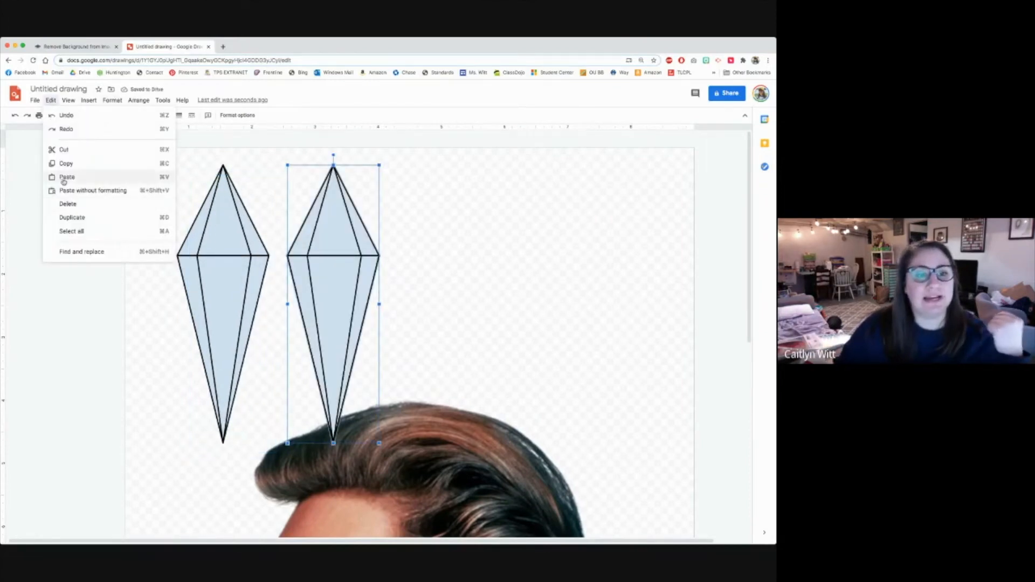
{"action": "left_click", "coordinate": [65, 178]}
{"action": "left_click_drag", "start_coordinate": [252, 286], "coordinate": [472, 266]}
{"action": "left_click", "coordinate": [51, 100]}
{"action": "left_click", "coordinate": [78, 176]}
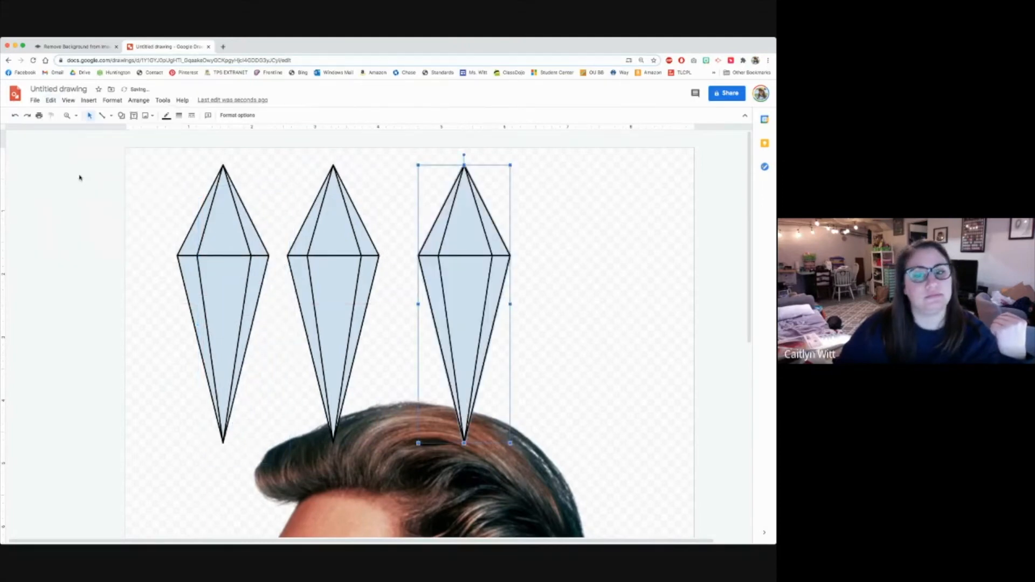
{"action": "left_click_drag", "start_coordinate": [268, 277], "coordinate": [425, 277]}
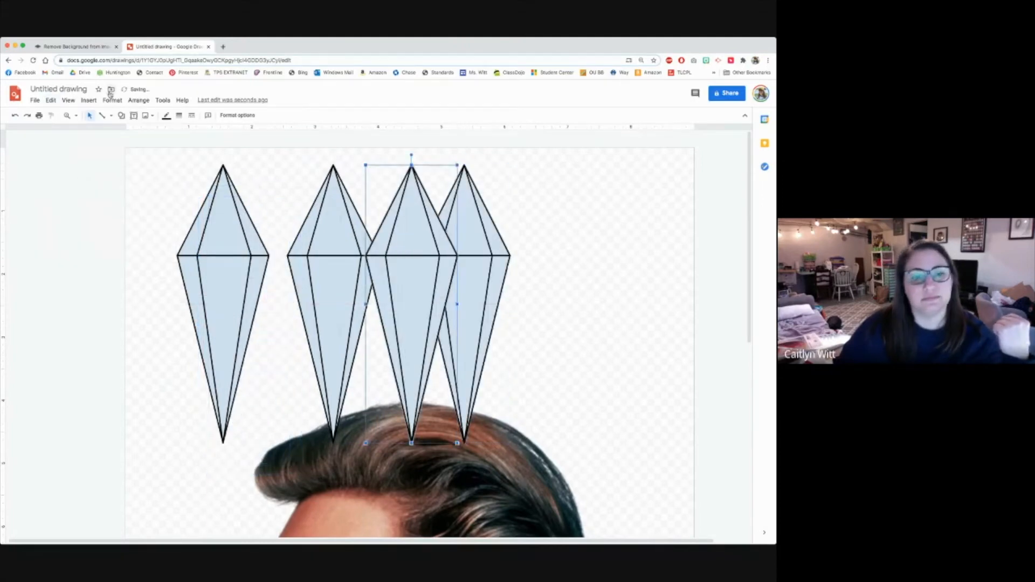
Paste a fifth crystal at the far right of the row and shift the fourth one right to reduce its overlap with the third.
{"action": "left_click", "coordinate": [51, 101]}
{"action": "left_click", "coordinate": [62, 176]}
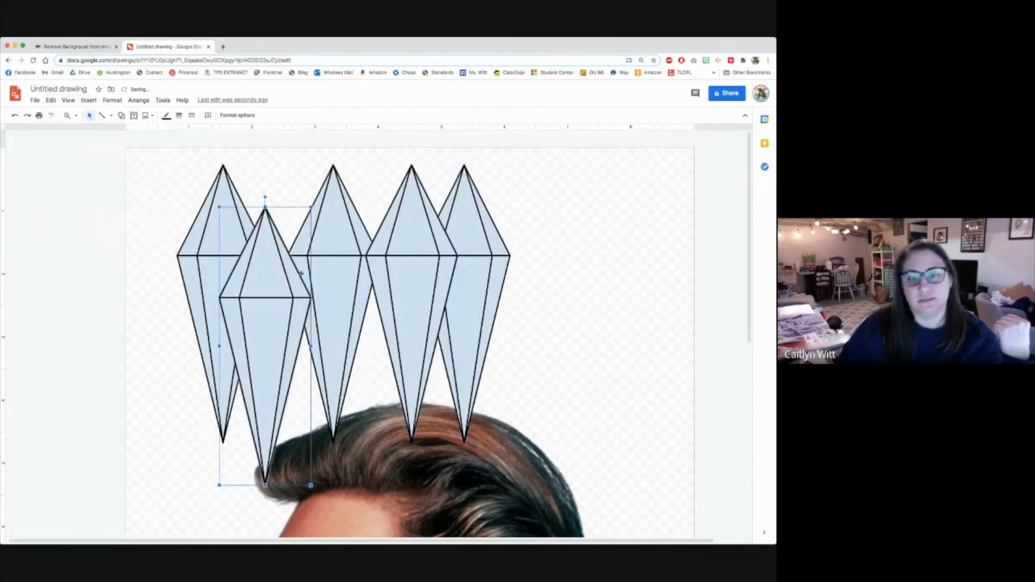
{"action": "left_click_drag", "start_coordinate": [281, 279], "coordinate": [610, 246]}
{"action": "left_click_drag", "start_coordinate": [502, 255], "coordinate": [528, 259]}
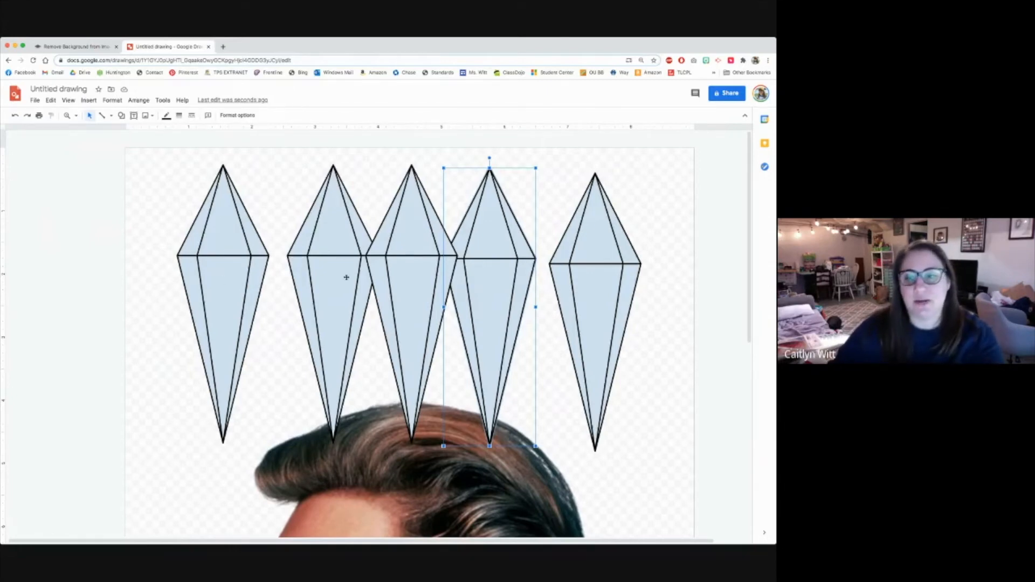
{"action": "left_click", "coordinate": [585, 277]}
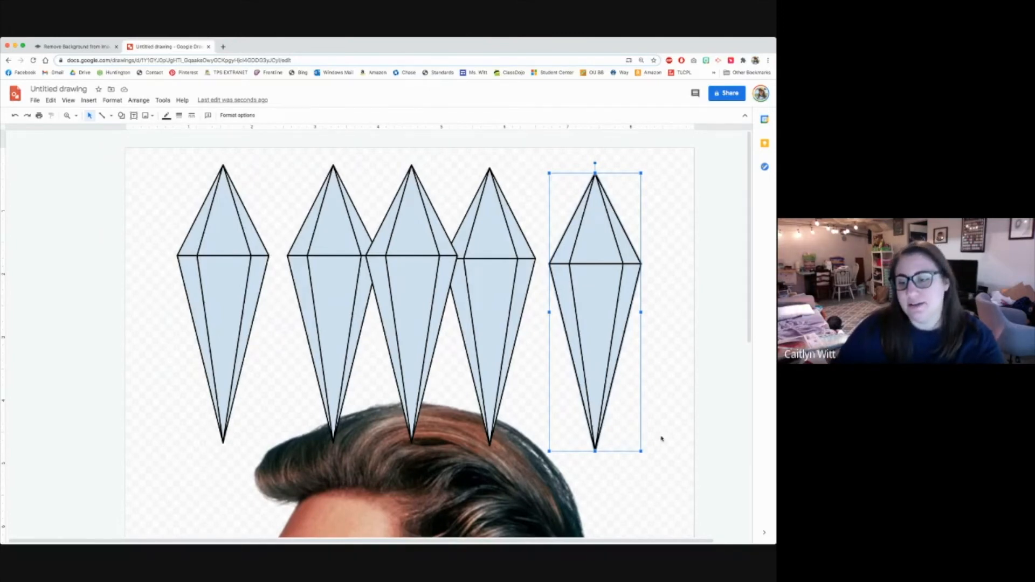
Shrink the fifth crystal at the far right, making it much shorter and somewhat narrower than the others.
{"action": "left_click_drag", "start_coordinate": [593, 453], "coordinate": [596, 351]}
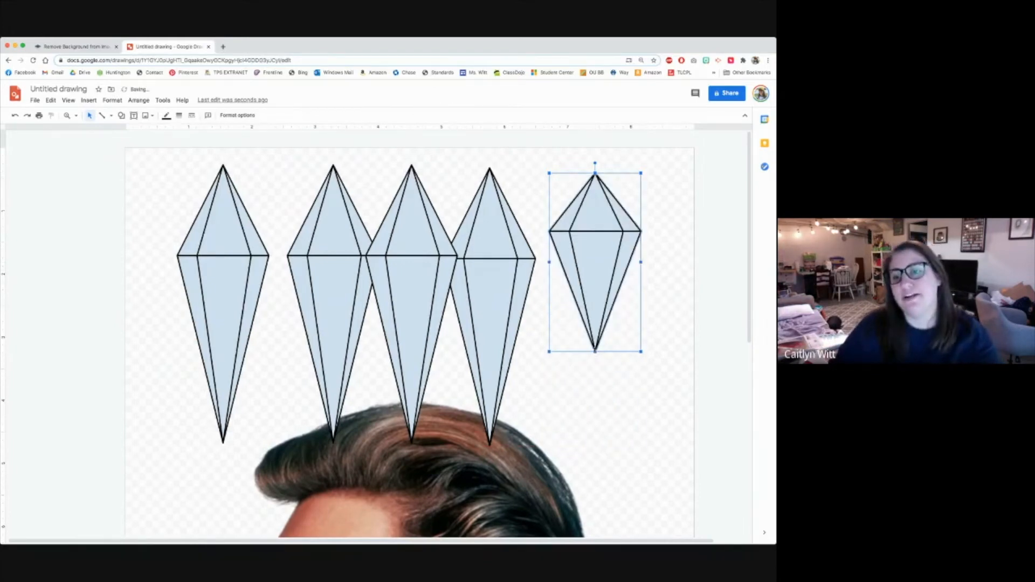
{"action": "left_click_drag", "start_coordinate": [595, 174], "coordinate": [593, 232]}
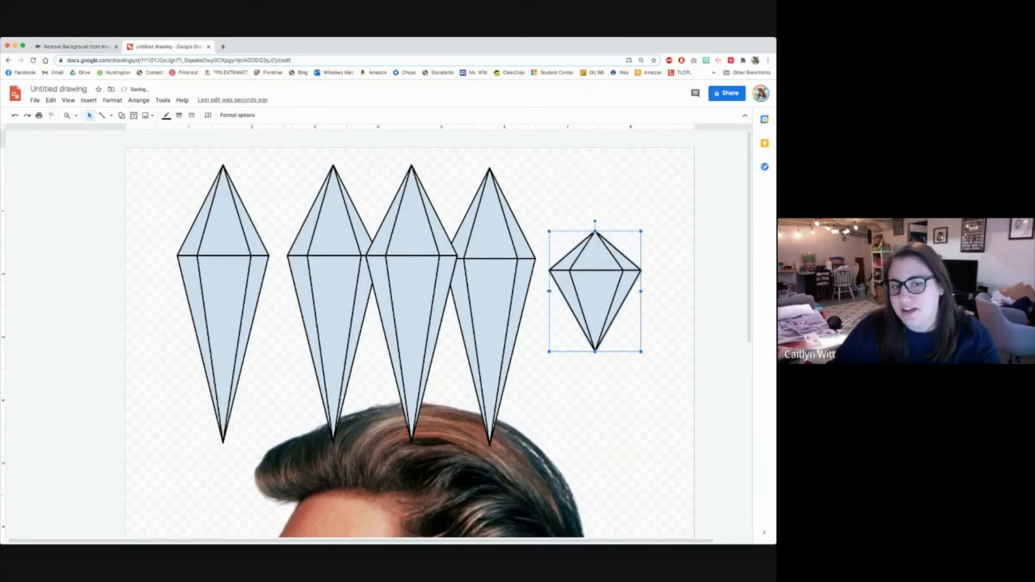
{"action": "left_click_drag", "start_coordinate": [549, 291], "coordinate": [573, 291]}
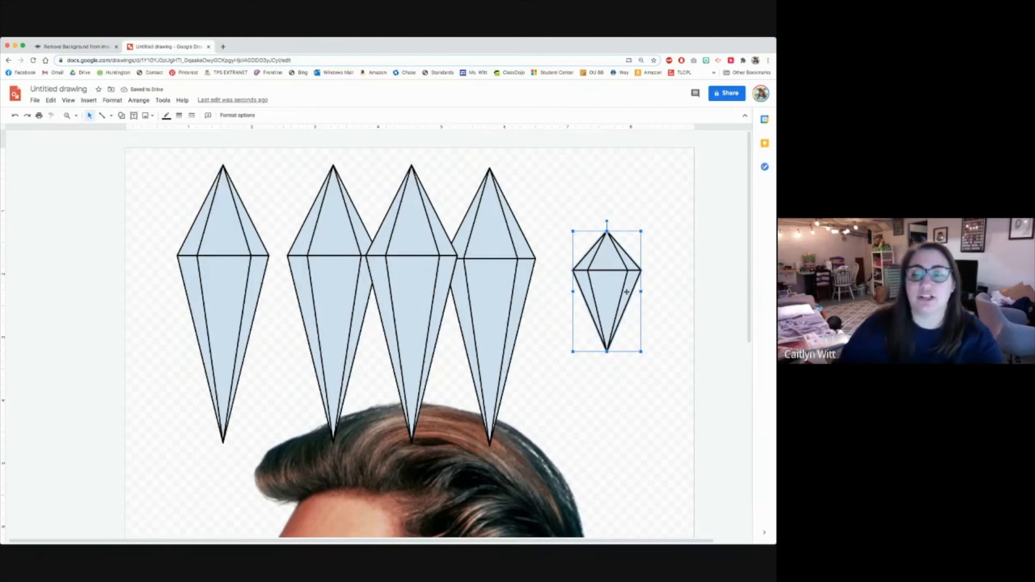
Shorten and narrow the fourth crystal, placing it midway between the third and fifth crystals.
{"action": "left_click", "coordinate": [492, 286]}
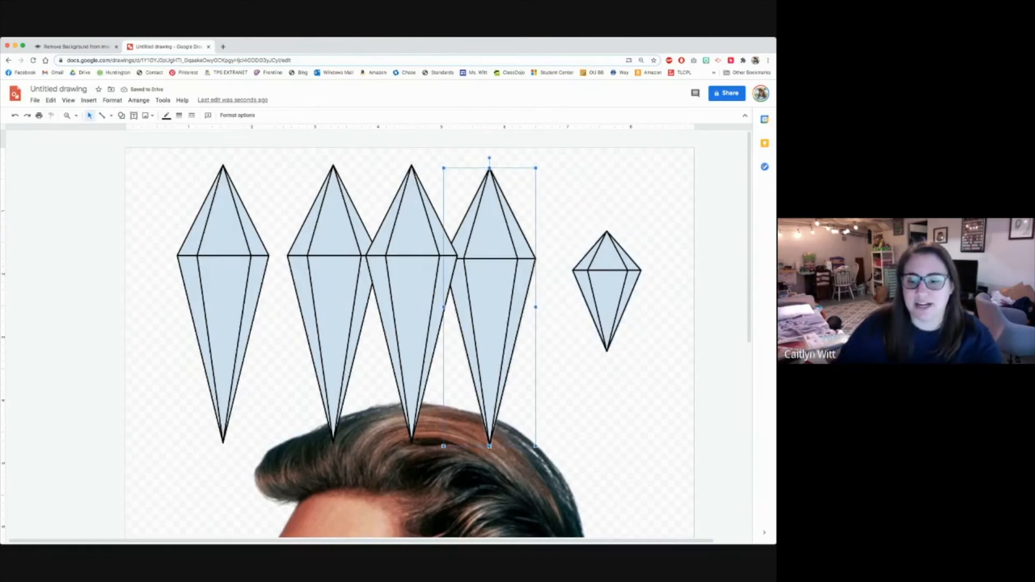
{"action": "left_click_drag", "start_coordinate": [495, 342], "coordinate": [495, 341]}
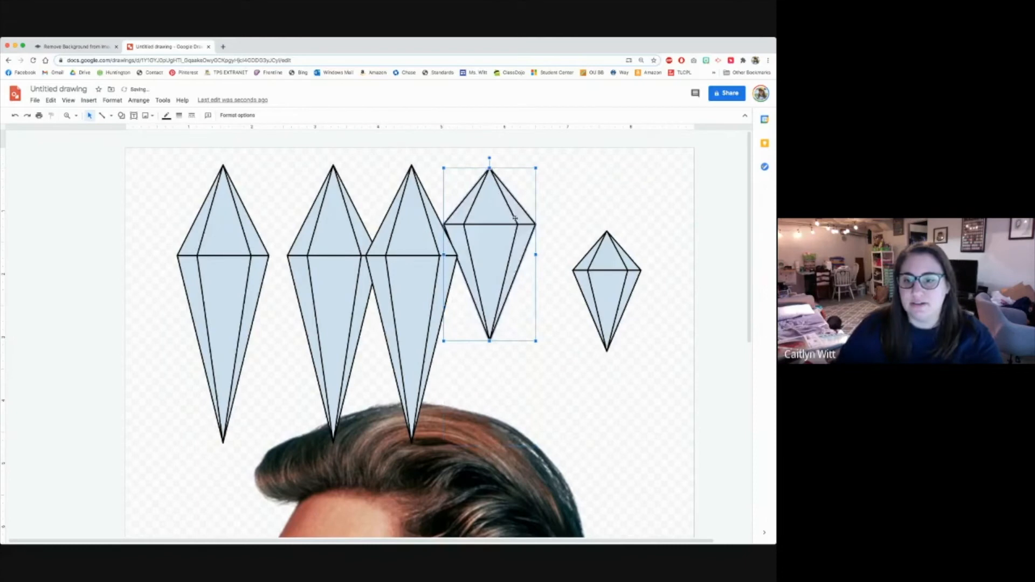
{"action": "left_click_drag", "start_coordinate": [511, 217], "coordinate": [540, 250]}
{"action": "left_click_drag", "start_coordinate": [564, 287], "coordinate": [544, 287]}
Shorten the third crystal from its upper tip, and make the second one slightly shorter and narrower.
{"action": "left_click", "coordinate": [410, 208]}
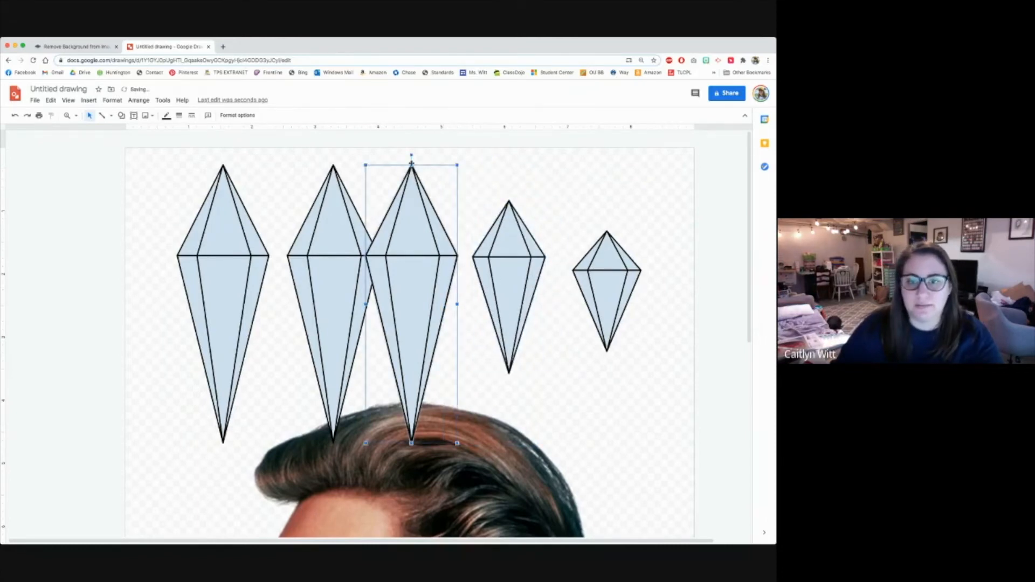
{"action": "left_click_drag", "start_coordinate": [411, 165], "coordinate": [412, 224]}
{"action": "left_click", "coordinate": [330, 284]}
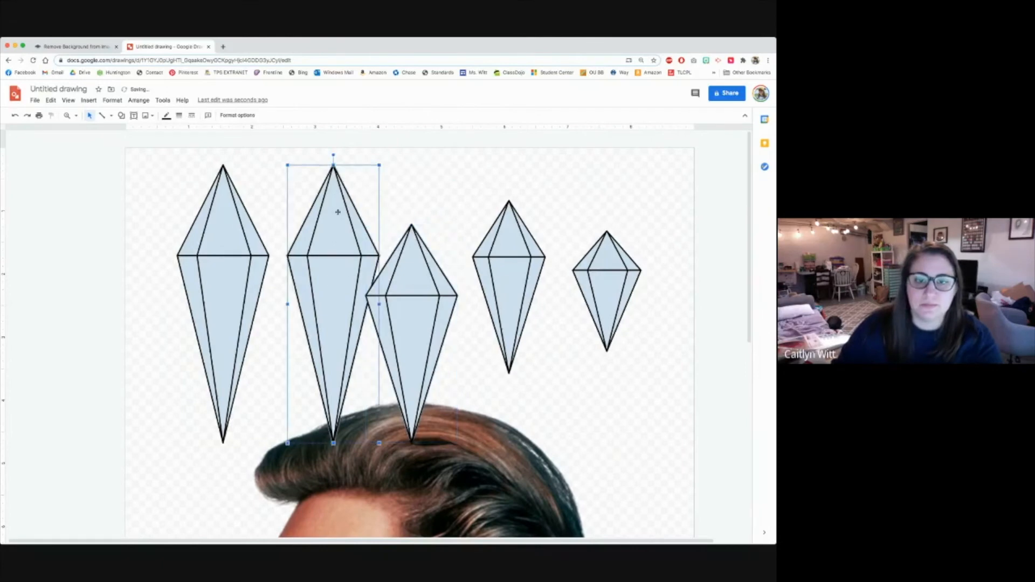
{"action": "left_click_drag", "start_coordinate": [333, 164], "coordinate": [333, 178]}
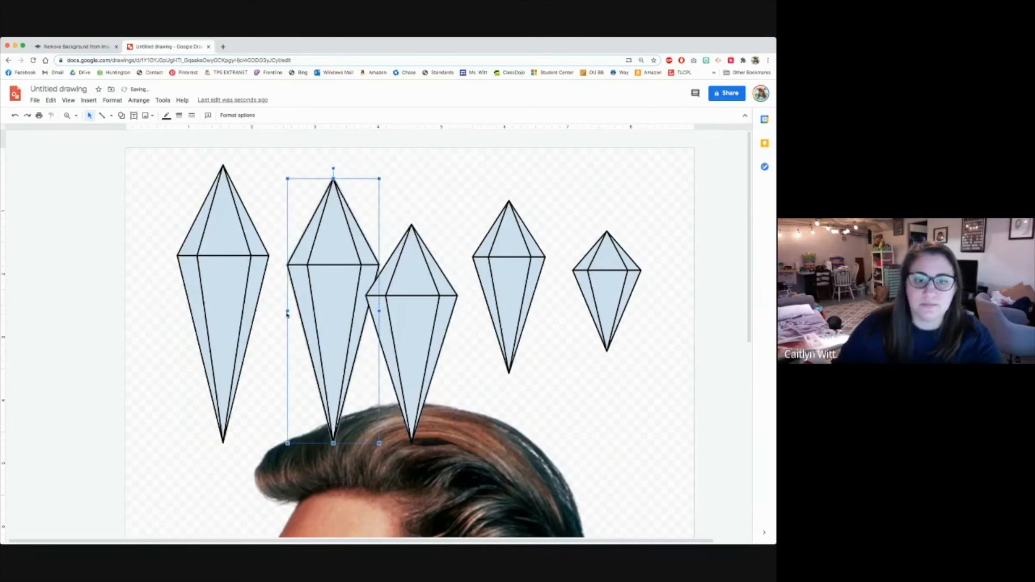
{"action": "left_click_drag", "start_coordinate": [313, 314], "coordinate": [315, 316]}
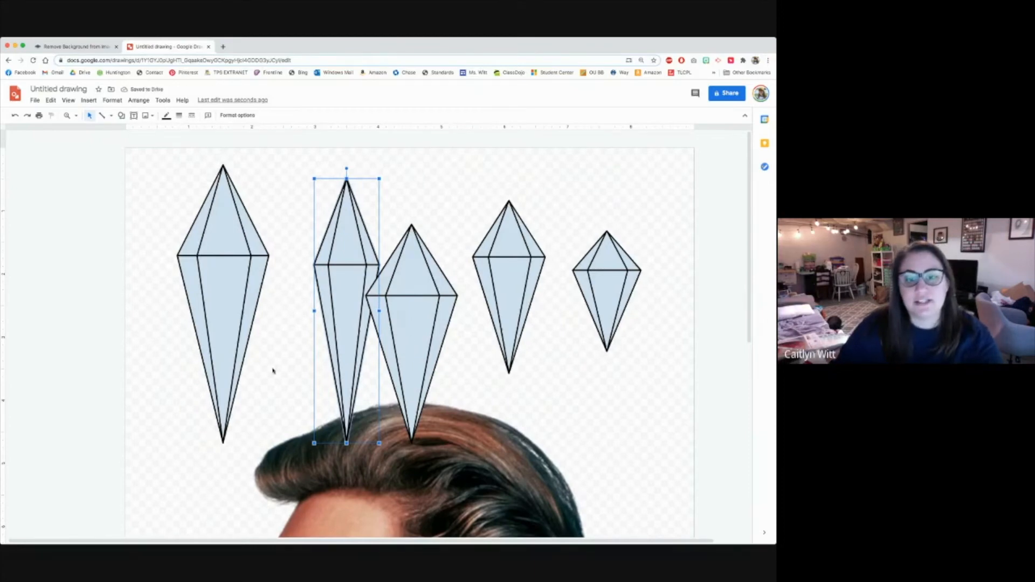
Move the full-size crystal from the left end of the row to between the third and fourth crystals.
{"action": "left_click_drag", "start_coordinate": [238, 282], "coordinate": [470, 275]}
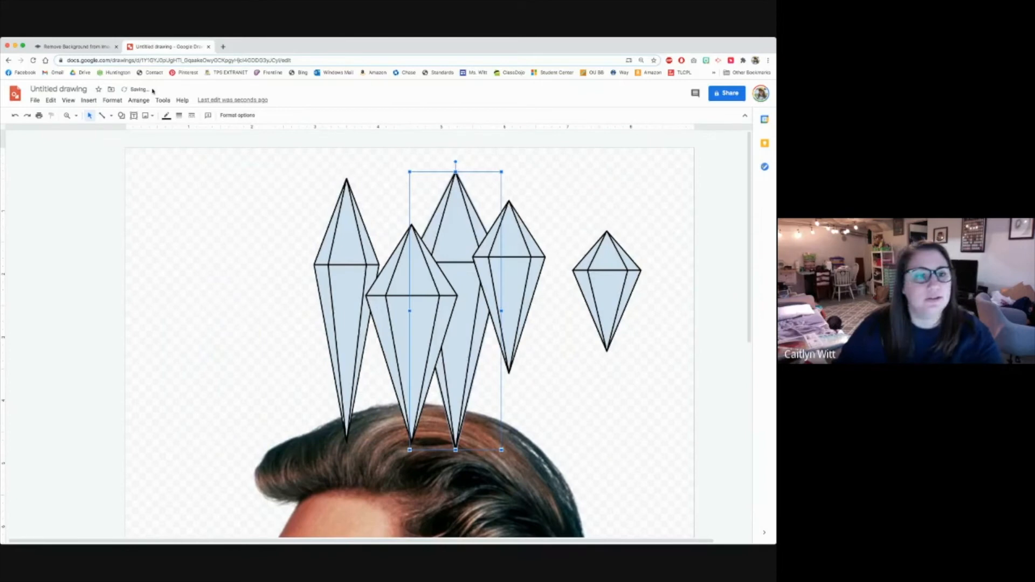
{"action": "left_click", "coordinate": [70, 115]}
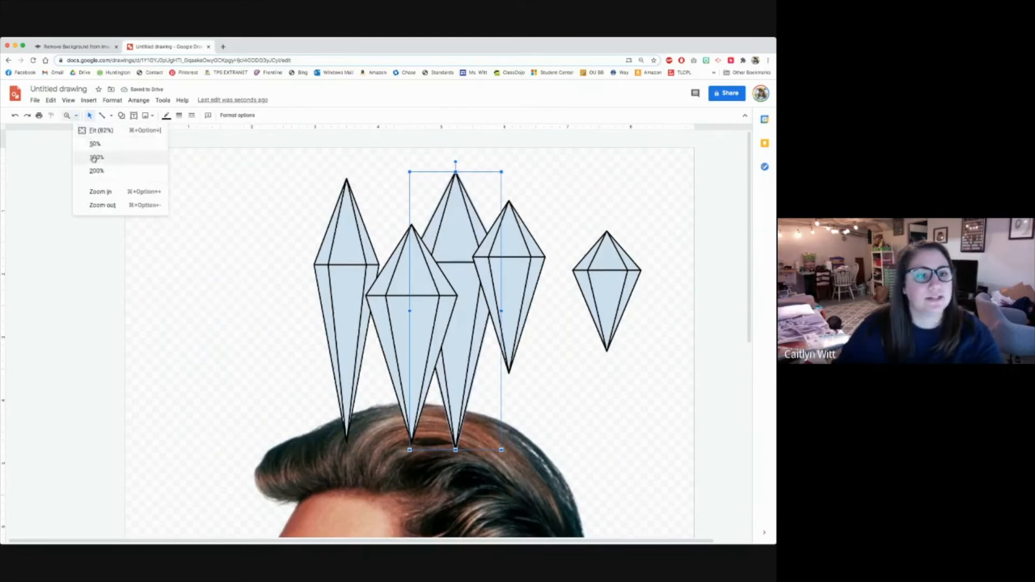
{"action": "left_click", "coordinate": [98, 130]}
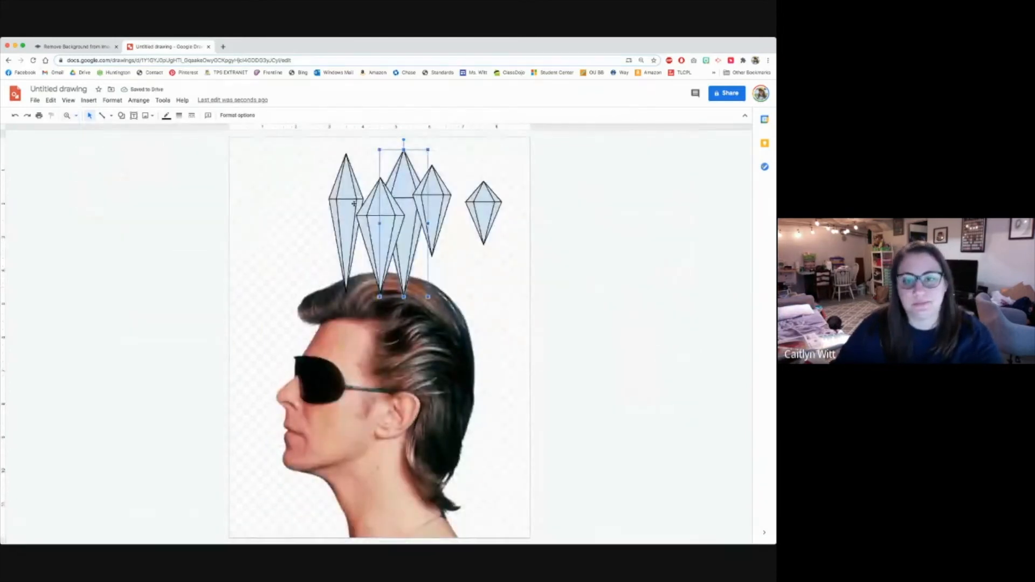
Shift the narrow tall crystal and the full-size crystal to the right, and tilt the full-size one slightly clockwise.
{"action": "left_click_drag", "start_coordinate": [344, 211], "coordinate": [360, 205]}
{"action": "left_click_drag", "start_coordinate": [406, 209], "coordinate": [422, 213]}
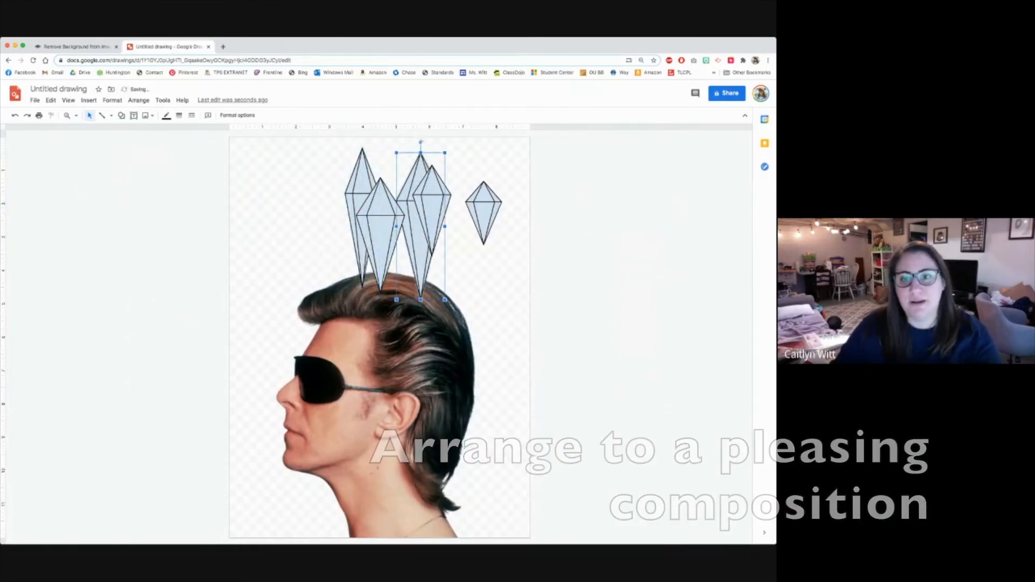
{"action": "left_click_drag", "start_coordinate": [421, 142], "coordinate": [431, 140]}
Place the two smallest crystals down at the back of the hair crest and tilt the smallest one clockwise.
{"action": "left_click_drag", "start_coordinate": [433, 192], "coordinate": [445, 251]}
{"action": "left_click_drag", "start_coordinate": [444, 216], "coordinate": [460, 271]}
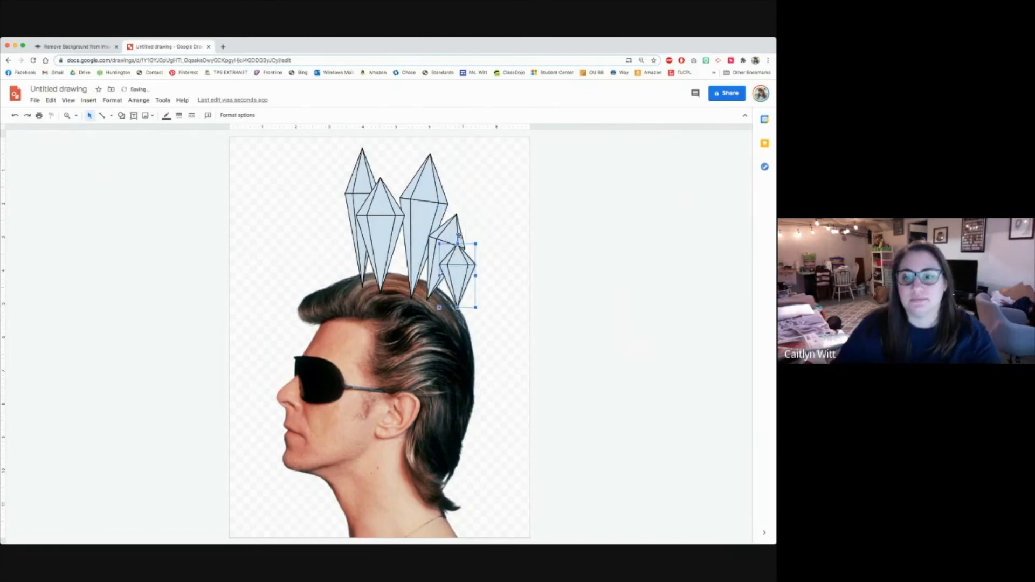
{"action": "left_click_drag", "start_coordinate": [458, 235], "coordinate": [474, 242]}
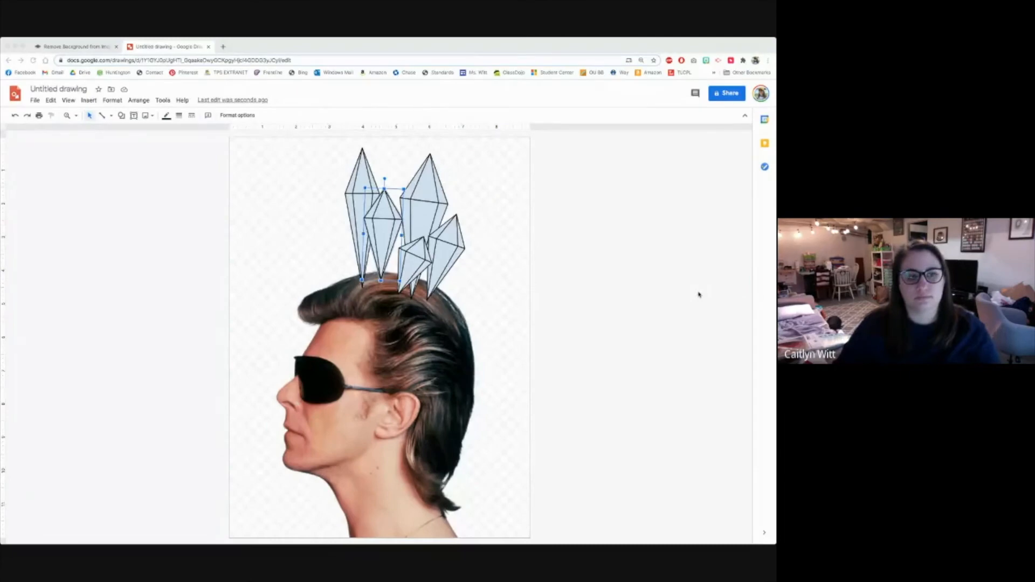
Adjust the smallest crystal's height in front of the cluster and shift the shorter front crystal left toward the narrow tall one.
{"action": "left_click", "coordinate": [698, 294]}
{"action": "mouse_move", "coordinate": [422, 248]}
{"action": "left_mouse_down"}
{"action": "mouse_move", "coordinate": [420, 220]}
{"action": "mouse_move", "coordinate": [419, 232]}
{"action": "left_mouse_up"}
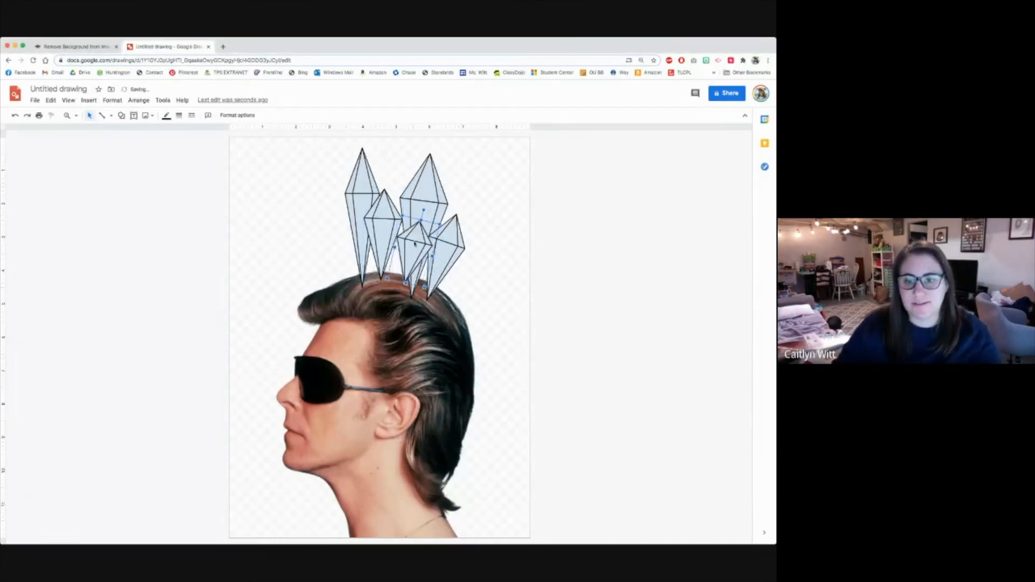
{"action": "left_click_drag", "start_coordinate": [404, 262], "coordinate": [404, 270]}
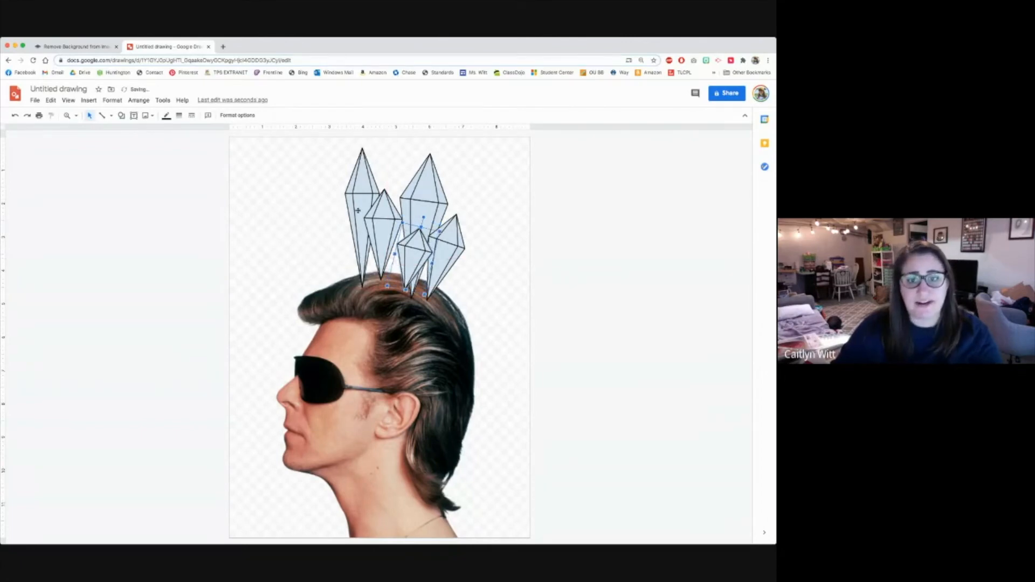
{"action": "left_click_drag", "start_coordinate": [385, 228], "coordinate": [375, 228]}
Duplicate the narrow tall crystal, place the copy just to its right, and adjust the shorter crystal between them.
{"action": "left_click", "coordinate": [362, 172]}
{"action": "key", "text": "ctrl+c"}
{"action": "key", "text": "ctrl+v"}
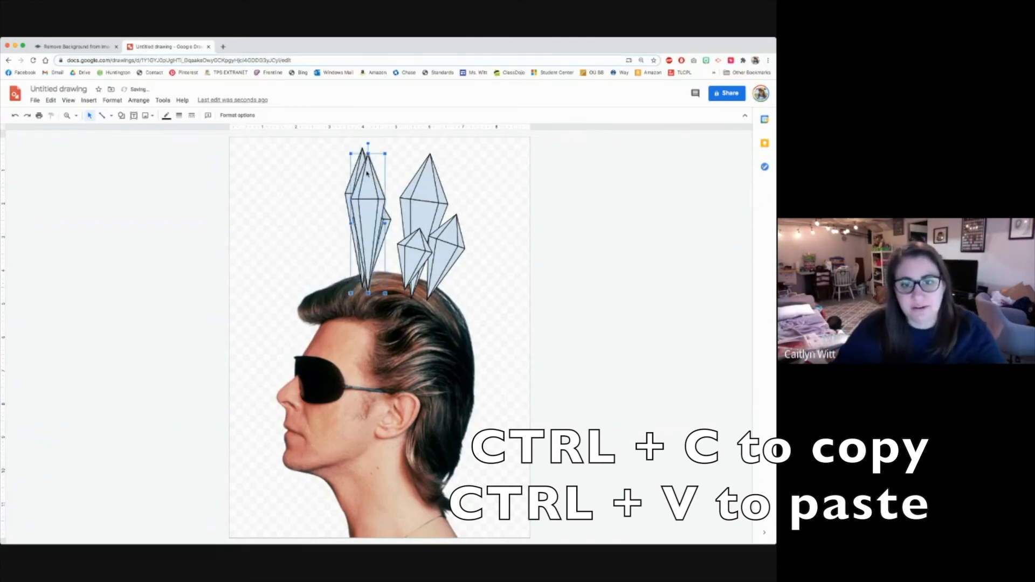
{"action": "left_click_drag", "start_coordinate": [367, 174], "coordinate": [396, 166]}
{"action": "left_click_drag", "start_coordinate": [376, 240], "coordinate": [383, 239]}
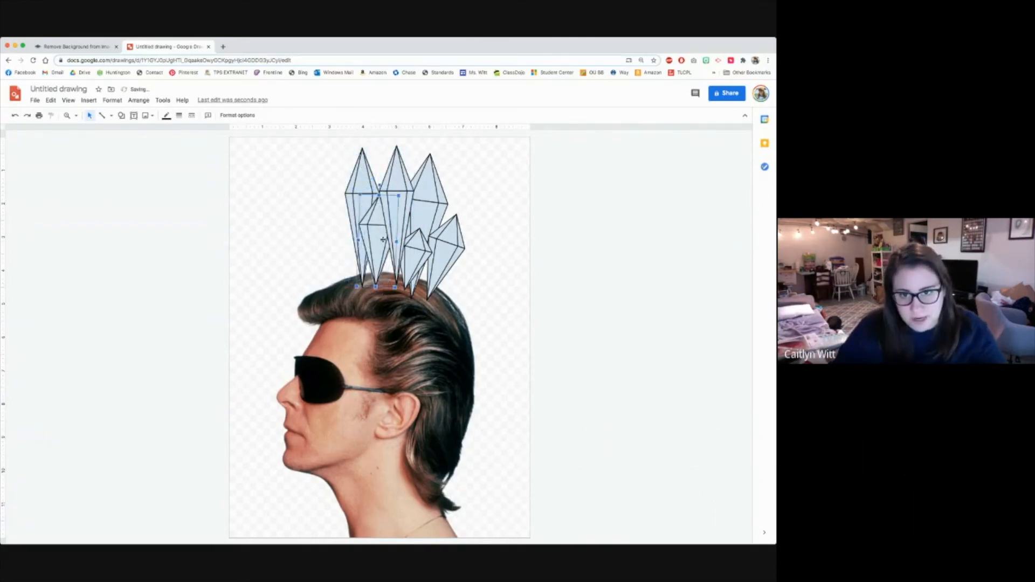
Spread out the crystals at the right of the cluster, shifting the large tilted one to the right.
{"action": "left_click", "coordinate": [420, 259]}
{"action": "left_click_drag", "start_coordinate": [421, 258], "coordinate": [460, 244]}
{"action": "left_click_drag", "start_coordinate": [426, 193], "coordinate": [437, 194]}
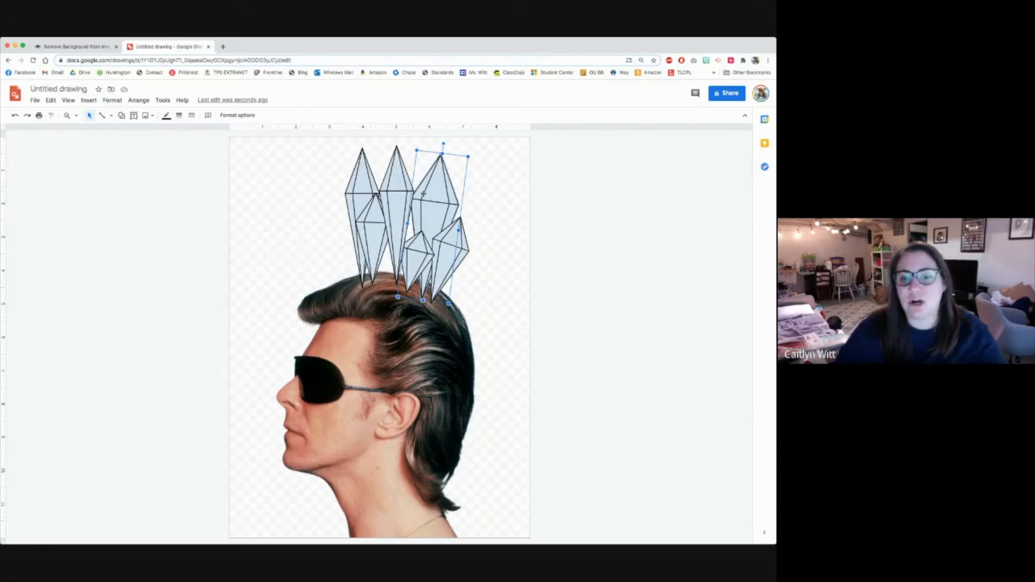
Ungroup the leftmost tall crystal into its separate shapes and clear the selection.
{"action": "left_click", "coordinate": [357, 188]}
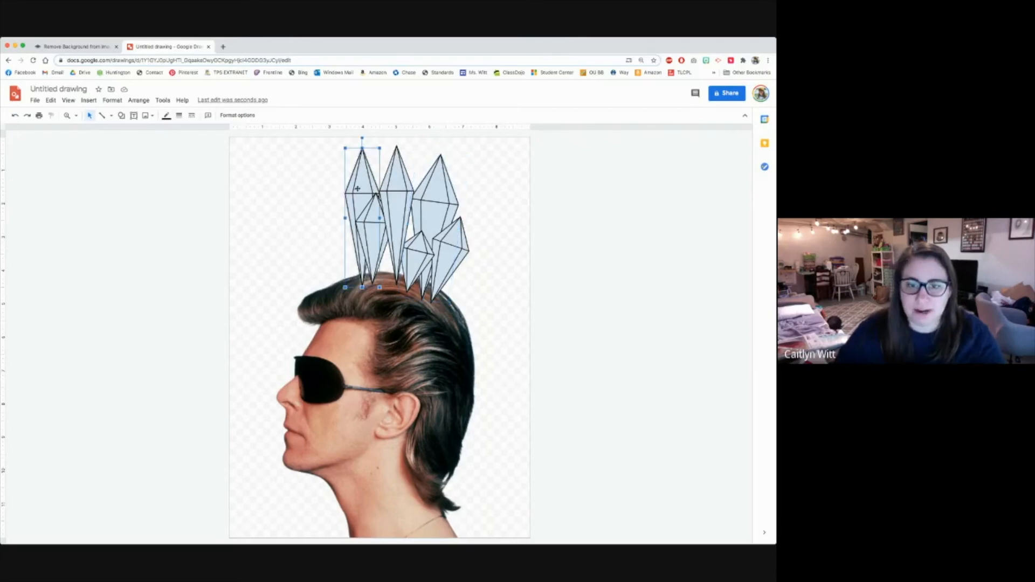
{"action": "left_click", "coordinate": [141, 101]}
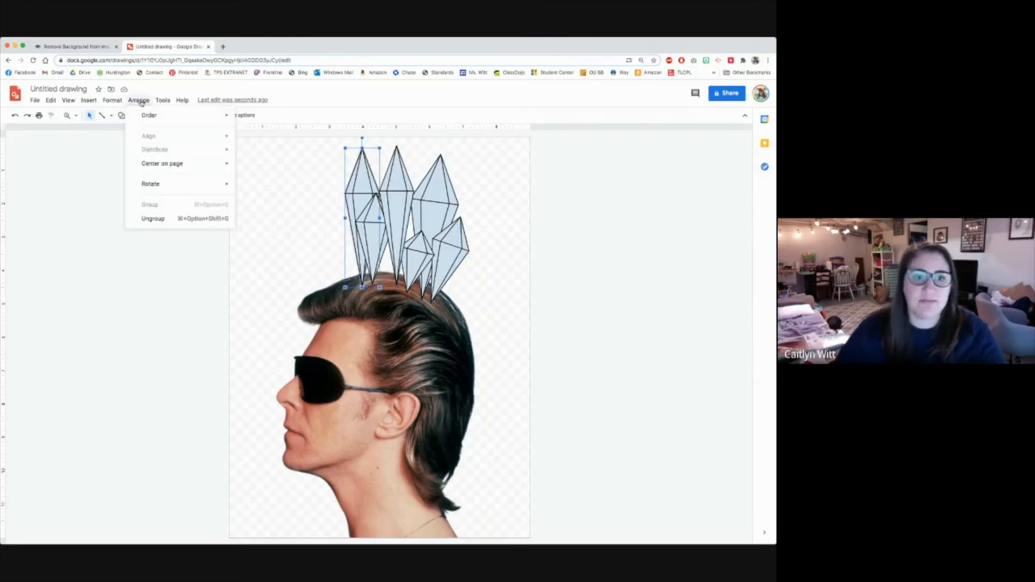
{"action": "left_click", "coordinate": [168, 221]}
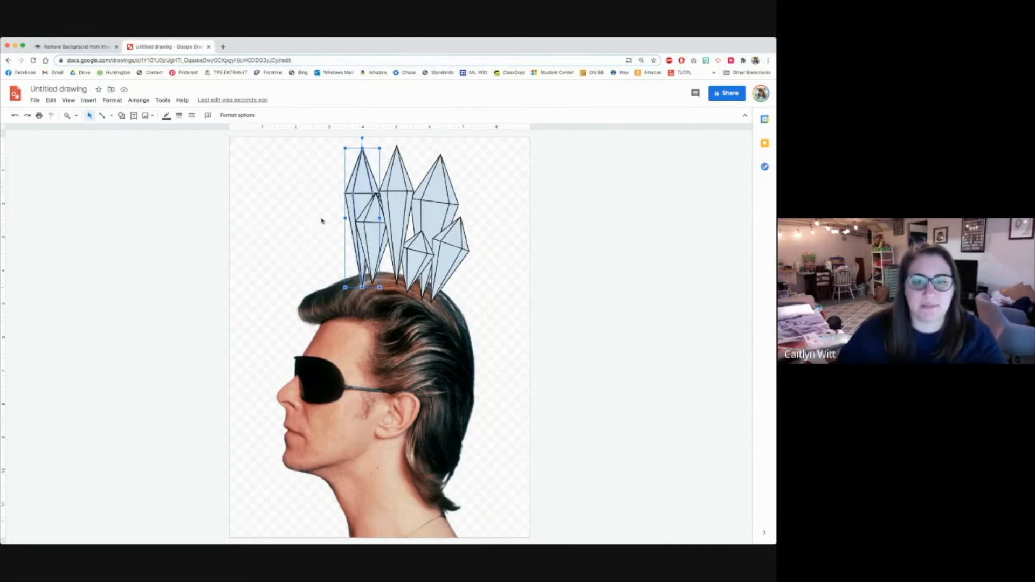
{"action": "left_click", "coordinate": [322, 220]}
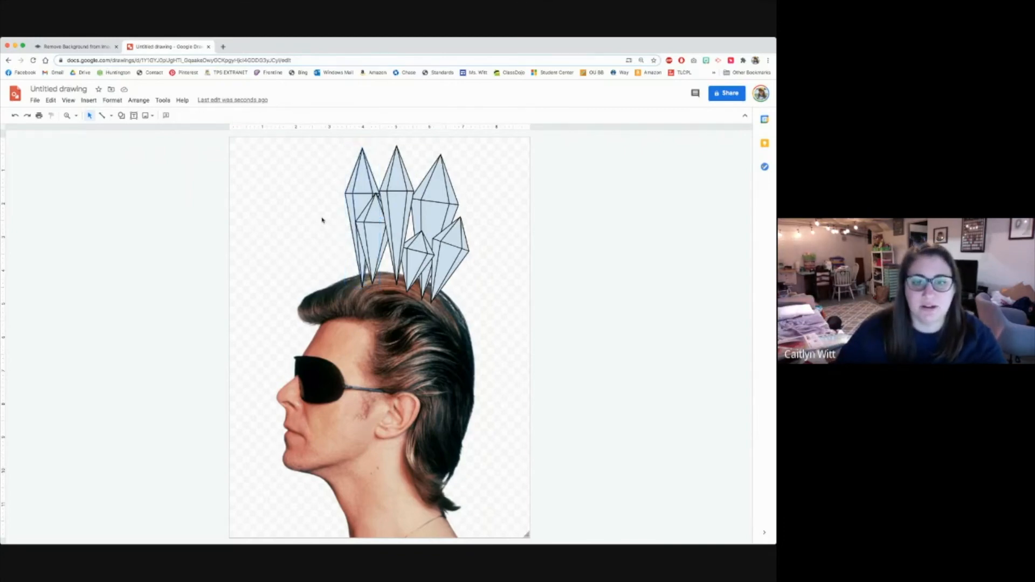
Fill the upper triangle of the leftmost crystal with a solid light yellow.
{"action": "left_click", "coordinate": [360, 183]}
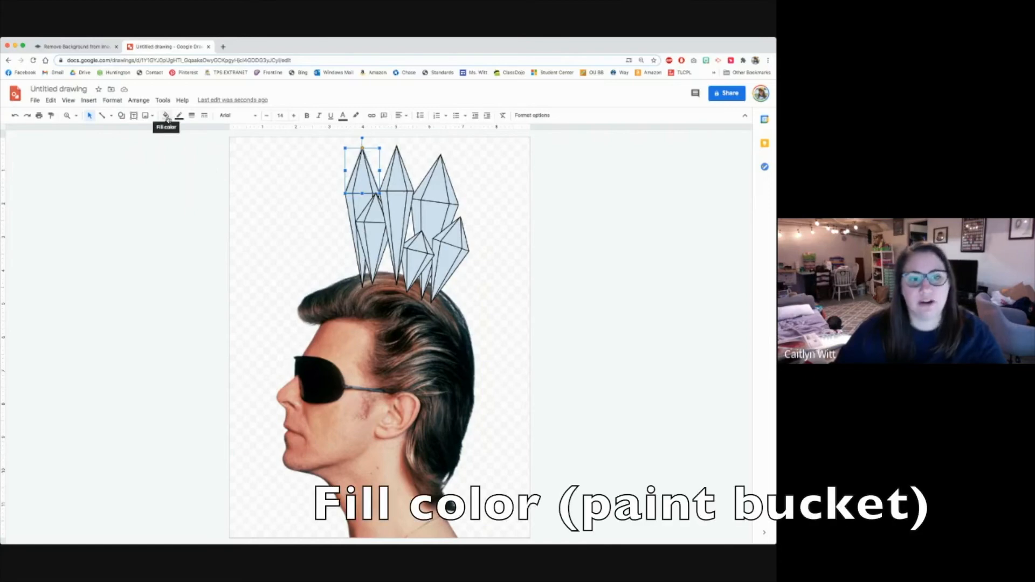
{"action": "left_click", "coordinate": [167, 117]}
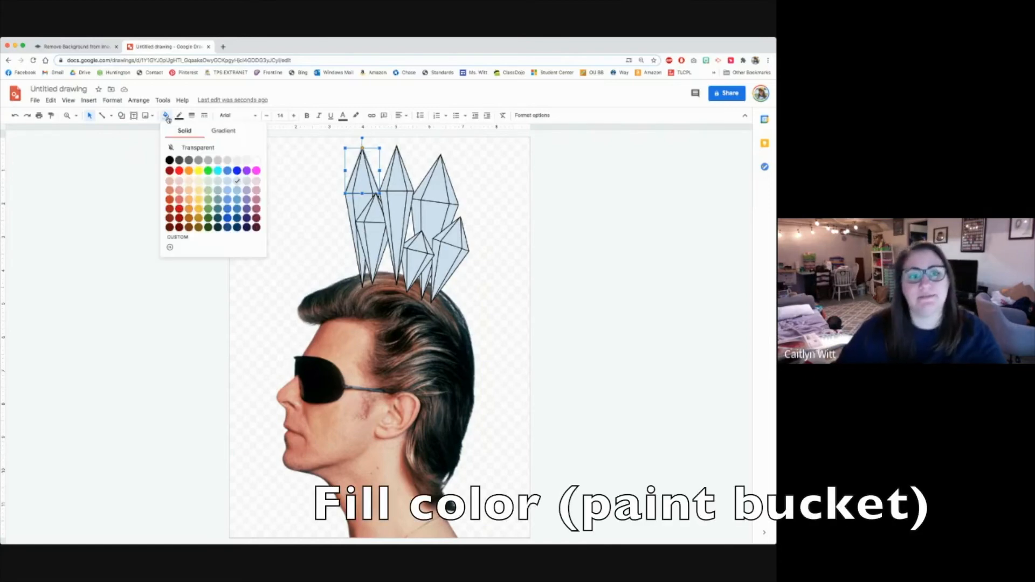
{"action": "left_click", "coordinate": [235, 135]}
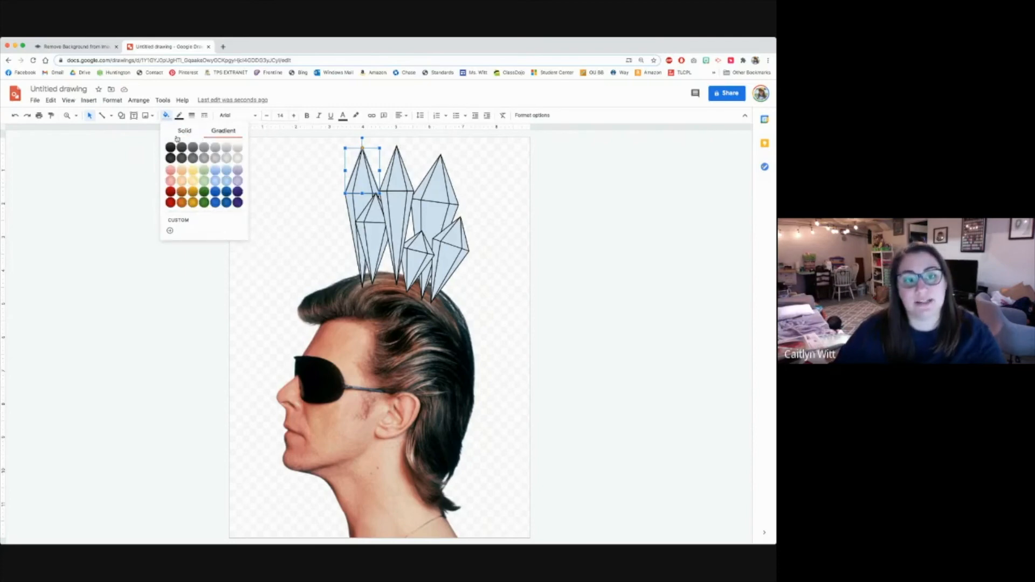
{"action": "left_click", "coordinate": [178, 133]}
{"action": "left_click", "coordinate": [215, 136]}
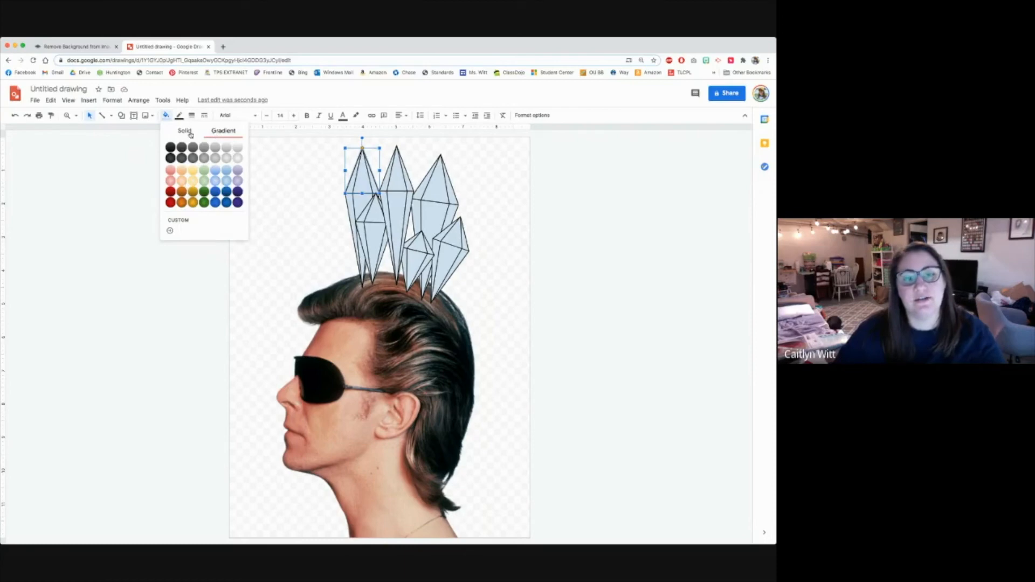
{"action": "left_click", "coordinate": [191, 135]}
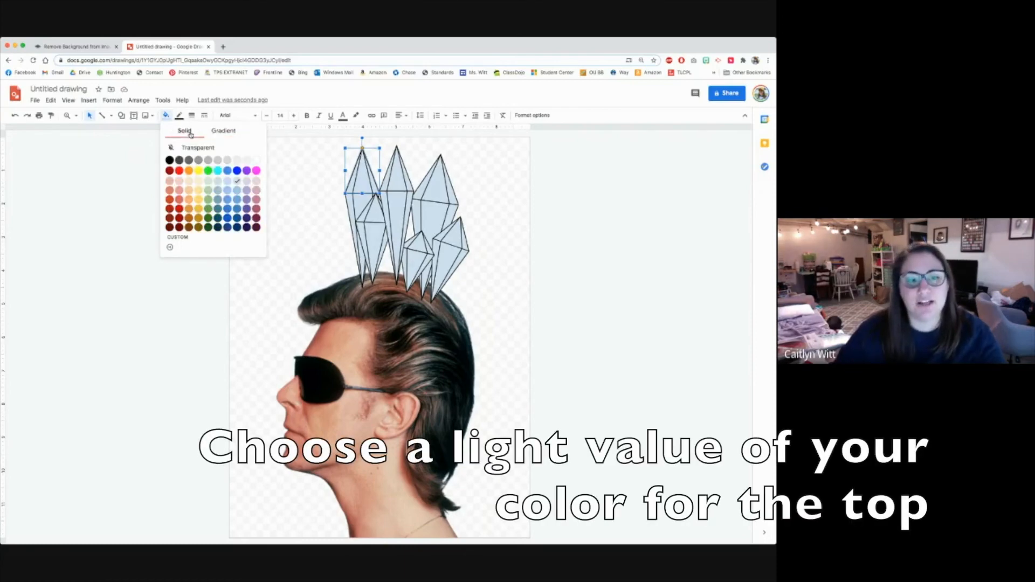
{"action": "left_click", "coordinate": [198, 184]}
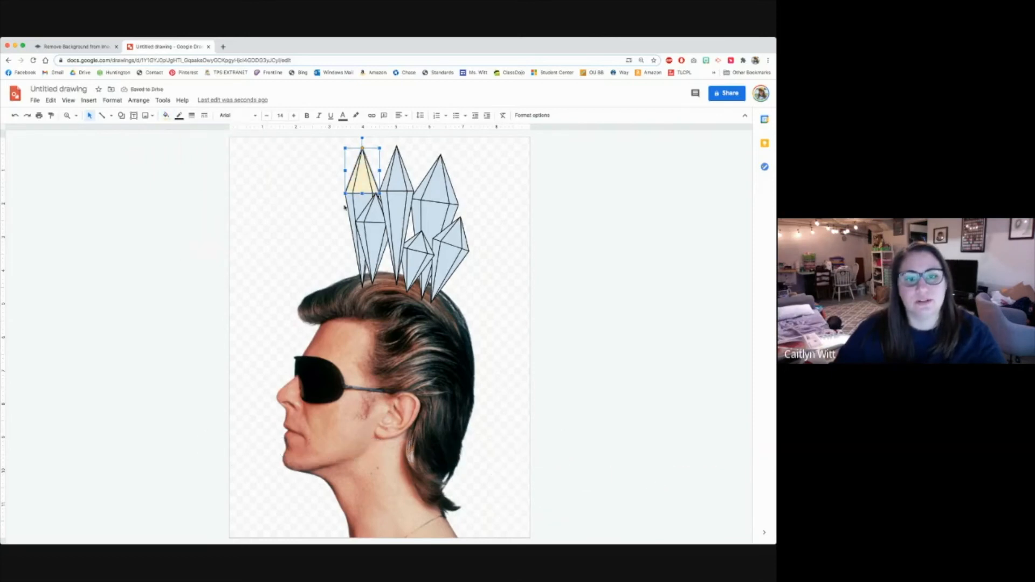
Fill the lower triangle of the leftmost crystal with a darker solid yellow.
{"action": "left_click", "coordinate": [359, 204]}
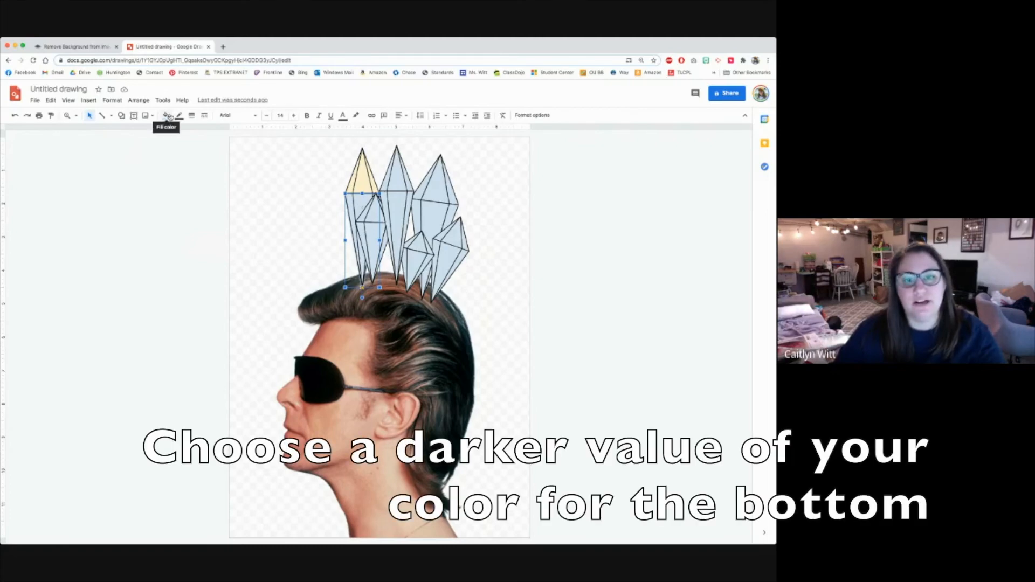
{"action": "left_click", "coordinate": [167, 115]}
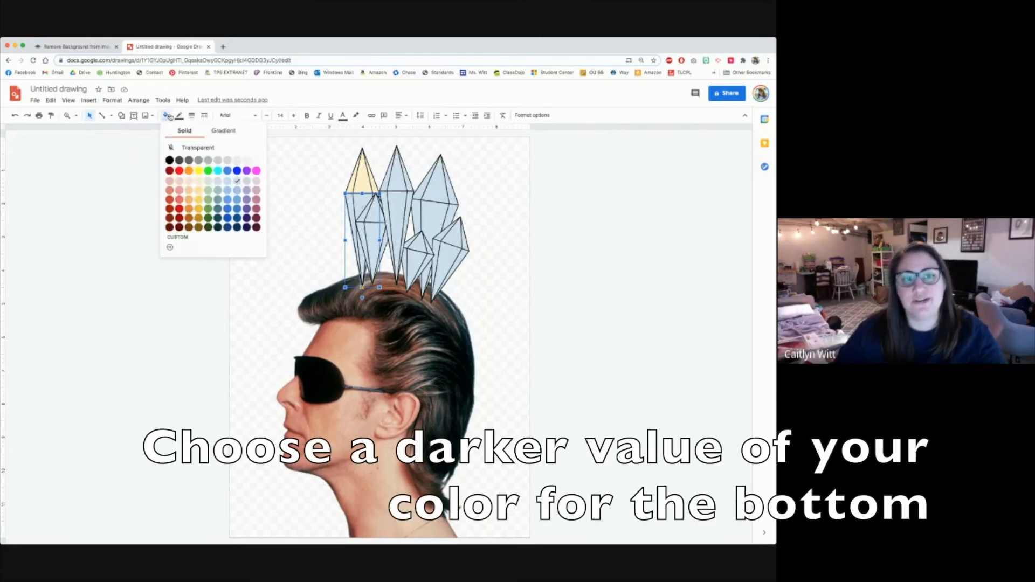
{"action": "left_click", "coordinate": [199, 200]}
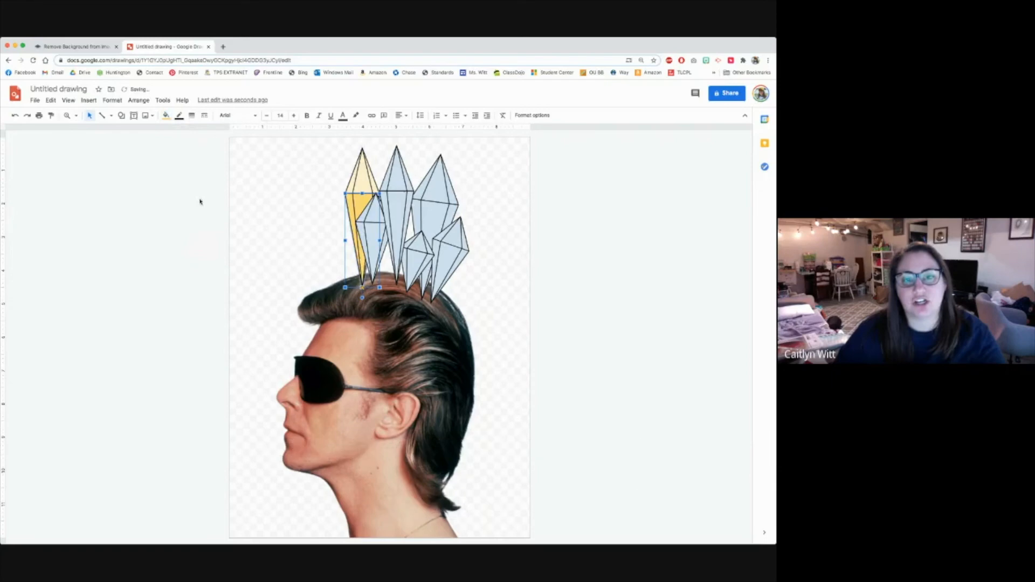
Select the light and dark yellow halves of the leftmost crystal, group them together and clear the selection.
{"action": "left_click", "coordinate": [237, 204]}
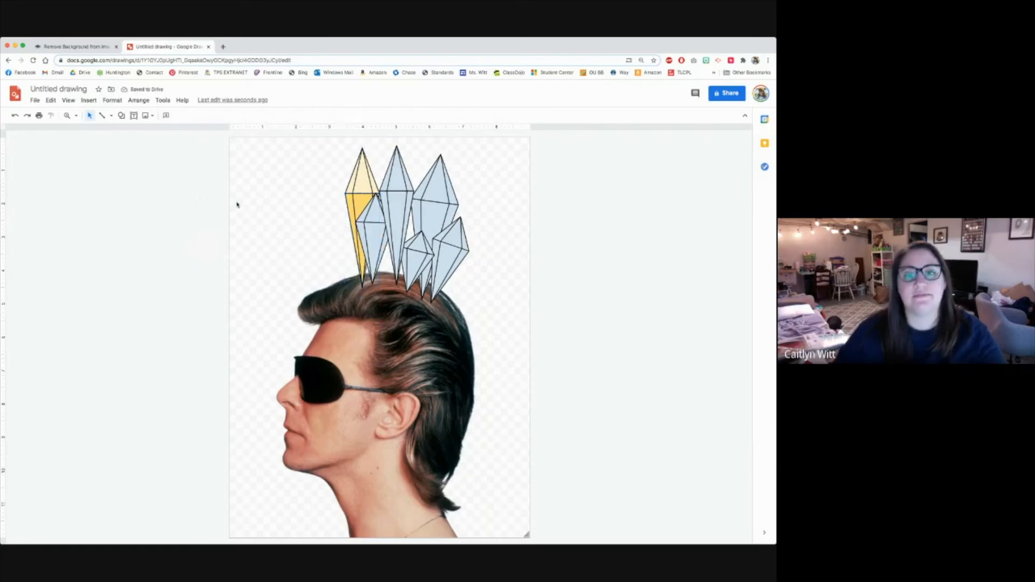
{"action": "left_click_drag", "start_coordinate": [333, 180], "coordinate": [355, 211]}
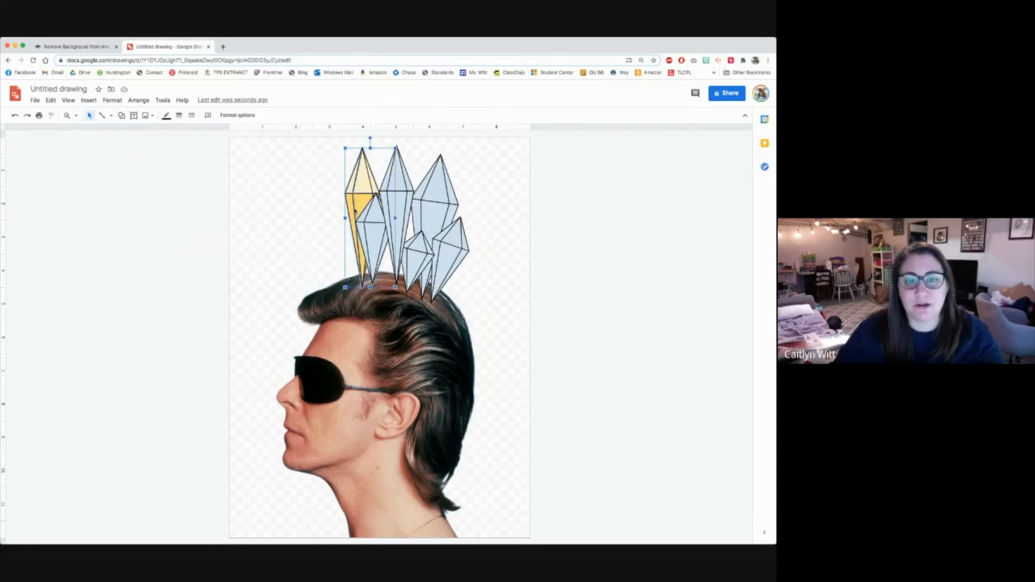
{"action": "left_click", "coordinate": [324, 210]}
{"action": "left_click", "coordinate": [369, 183]}
{"action": "left_click", "coordinate": [358, 188]}
{"action": "left_click", "coordinate": [354, 205], "text": "shift"}
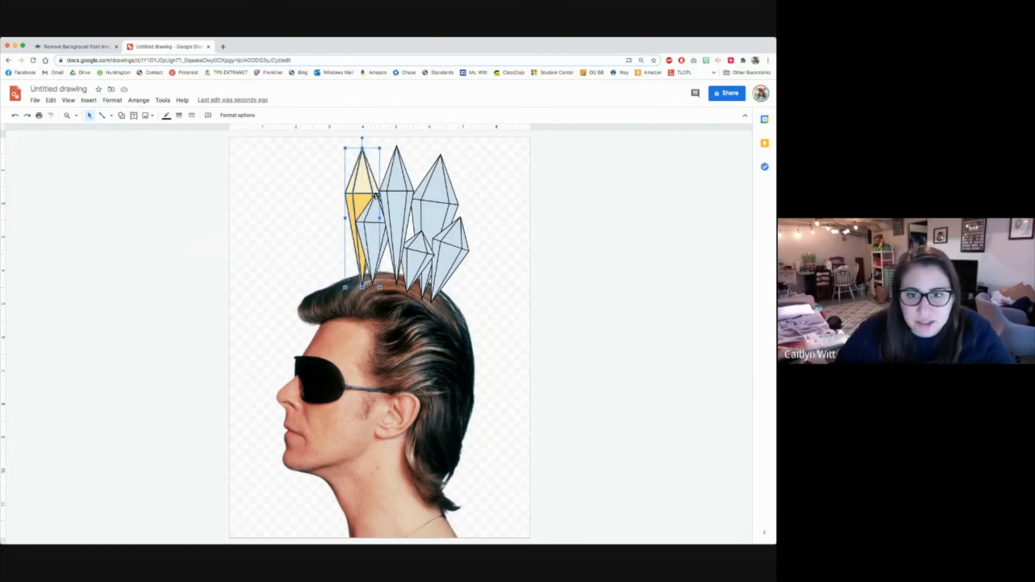
{"action": "left_click", "coordinate": [377, 196], "text": "shift"}
{"action": "left_click", "coordinate": [376, 197], "text": "shift"}
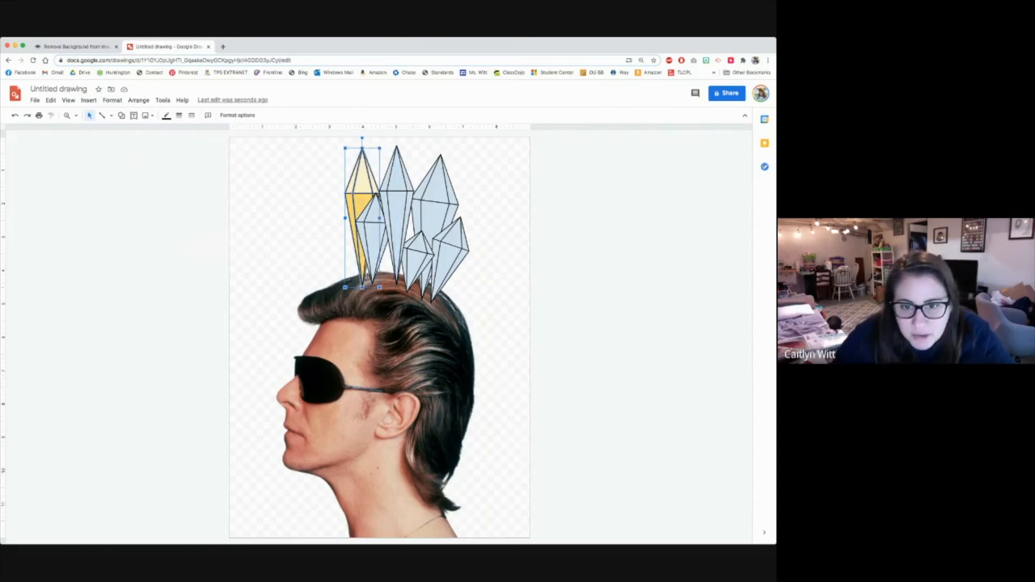
{"action": "left_click", "coordinate": [139, 100]}
{"action": "left_click", "coordinate": [170, 210]}
{"action": "left_click", "coordinate": [229, 220]}
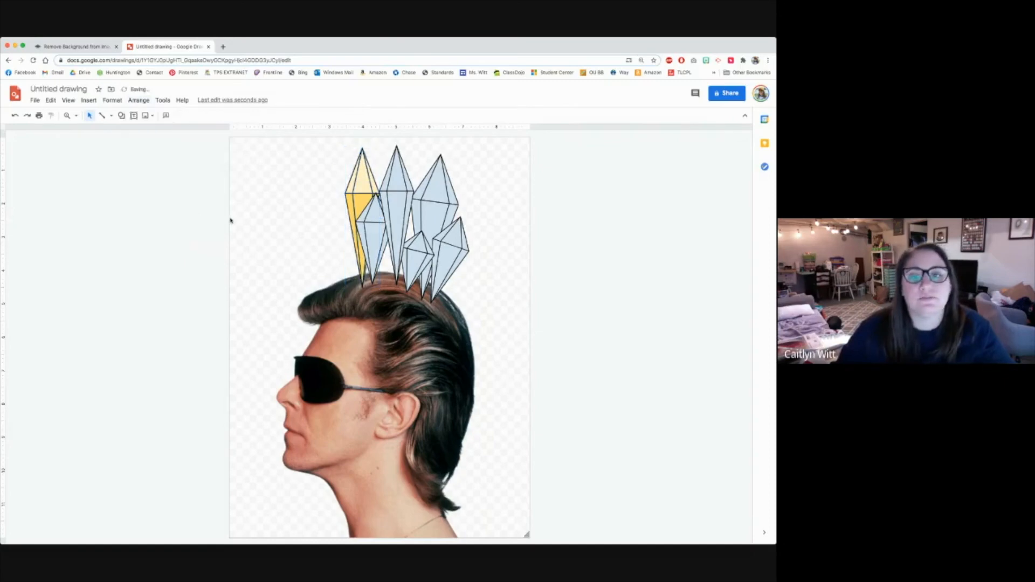
Ungroup the small crystal overlapping the leftmost yellow one and fill its upper part with a light green gradient.
{"action": "left_click", "coordinate": [372, 223]}
{"action": "left_click", "coordinate": [139, 100]}
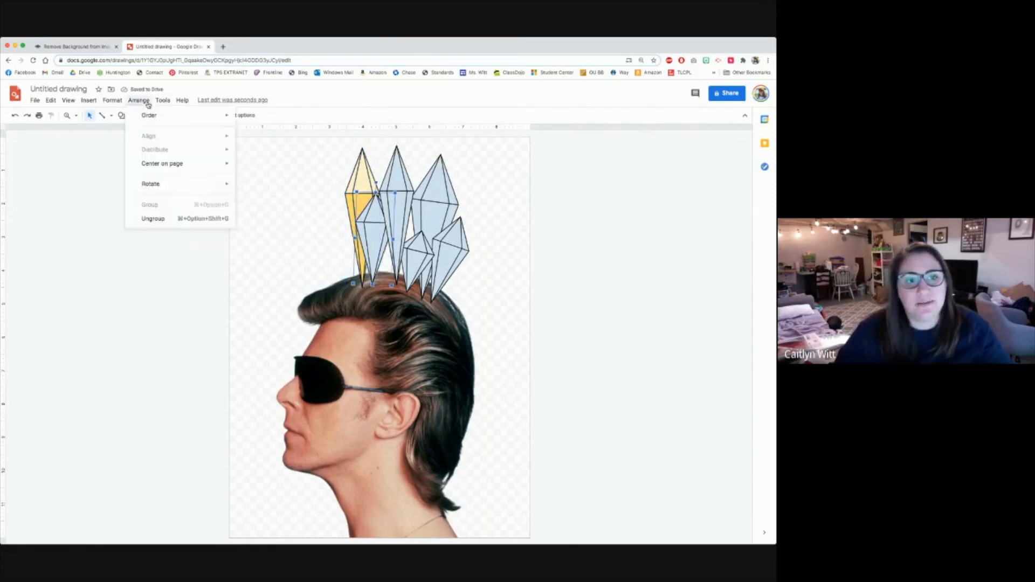
{"action": "left_click", "coordinate": [160, 219]}
{"action": "left_click", "coordinate": [272, 210]}
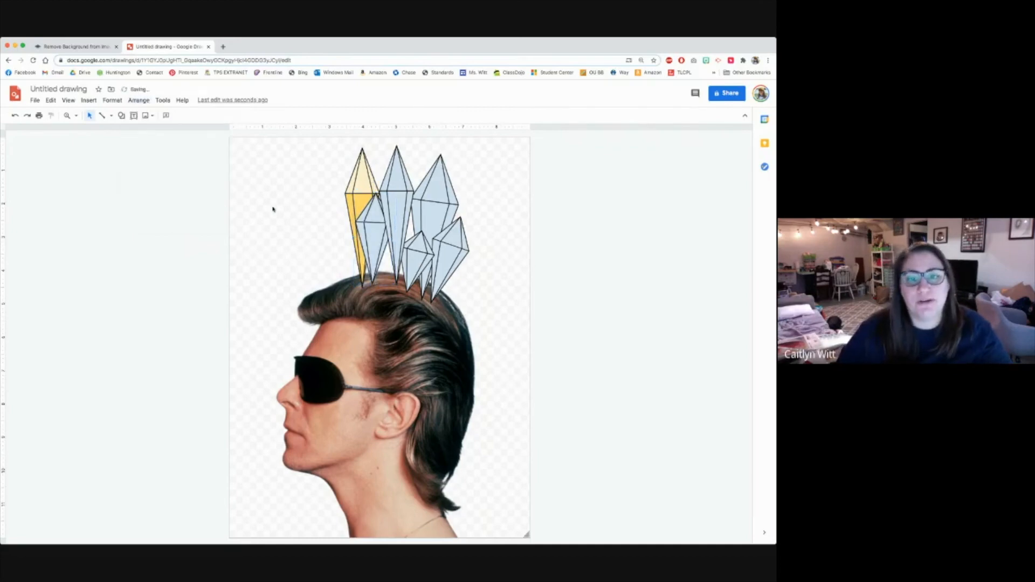
{"action": "left_click", "coordinate": [372, 213]}
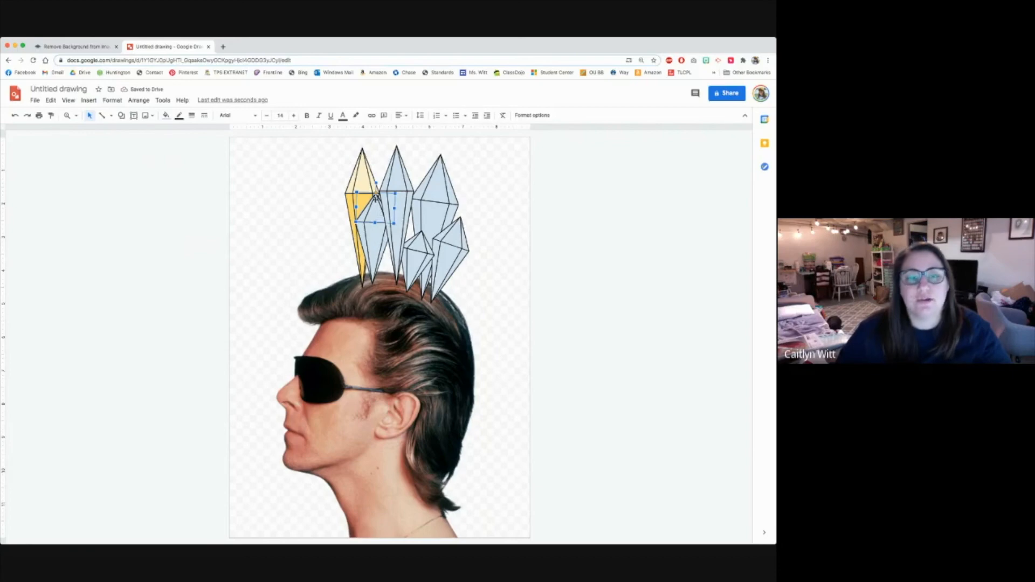
{"action": "left_click", "coordinate": [165, 117]}
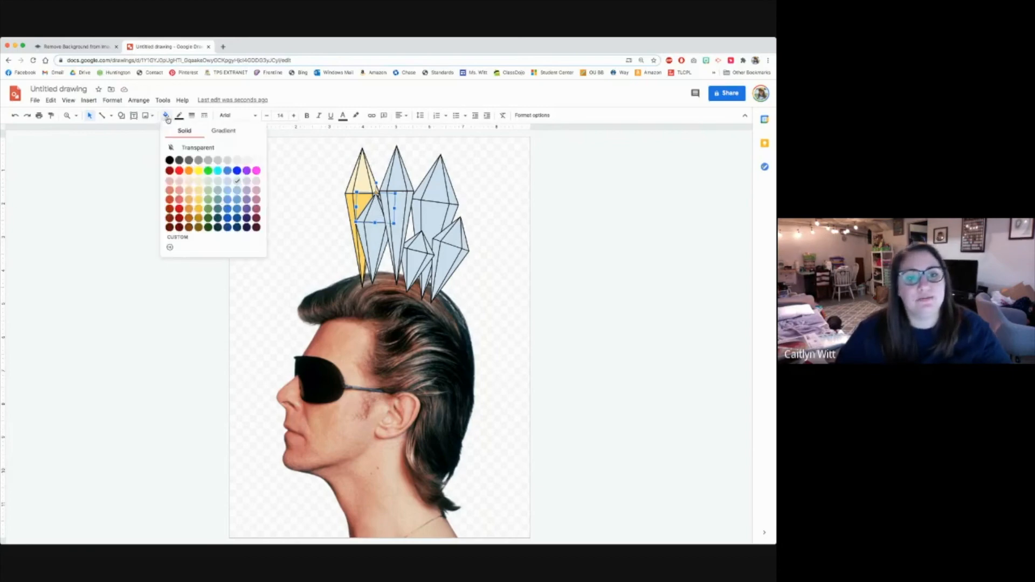
{"action": "left_click", "coordinate": [223, 131]}
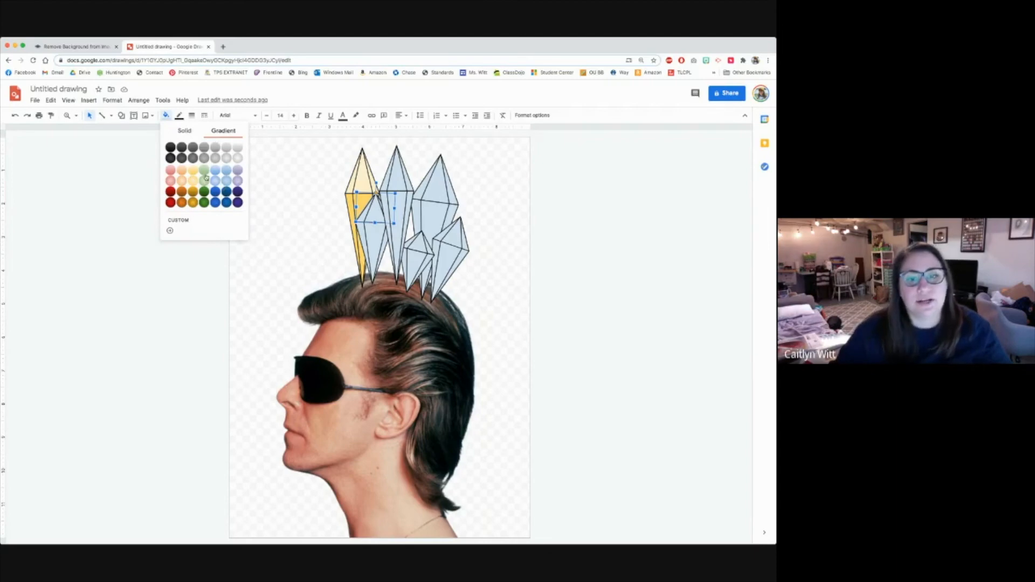
{"action": "left_click", "coordinate": [205, 181]}
Fill the lower part of the small crystal beside the yellow one with a dark green gradient and clear the selection.
{"action": "left_click", "coordinate": [376, 235]}
{"action": "left_click", "coordinate": [166, 116]}
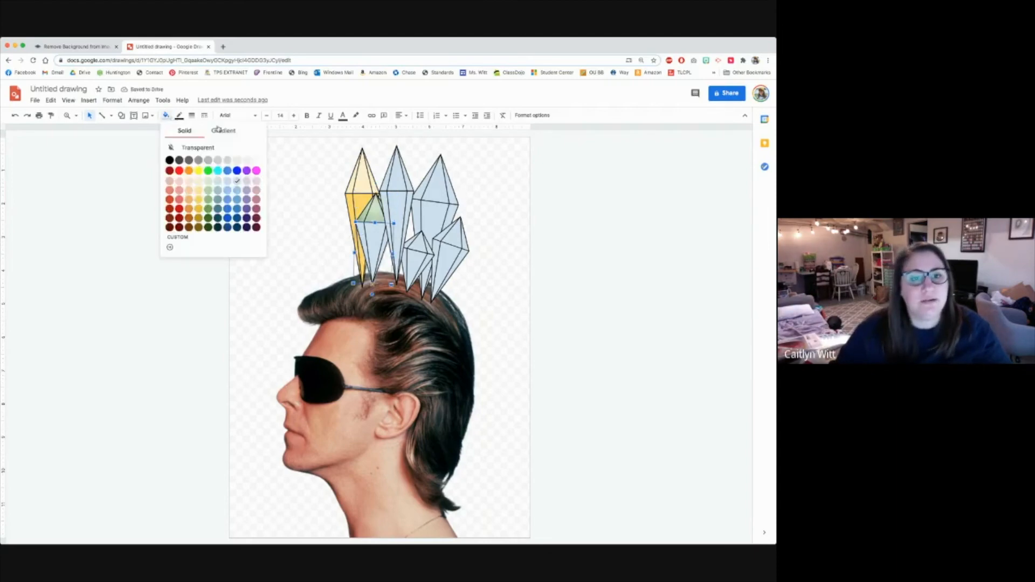
{"action": "left_click", "coordinate": [218, 129]}
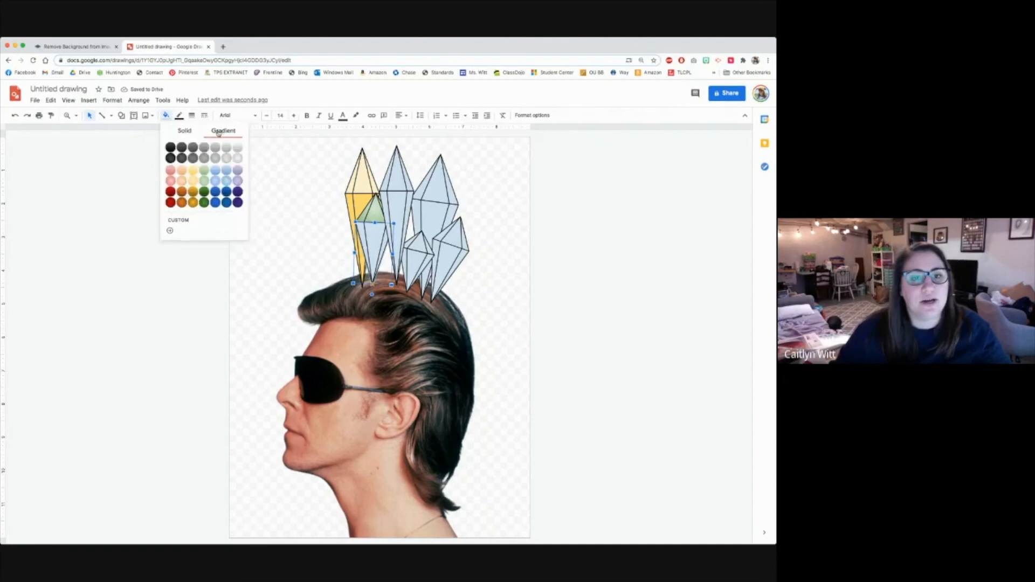
{"action": "left_click", "coordinate": [204, 204]}
{"action": "left_click", "coordinate": [250, 208]}
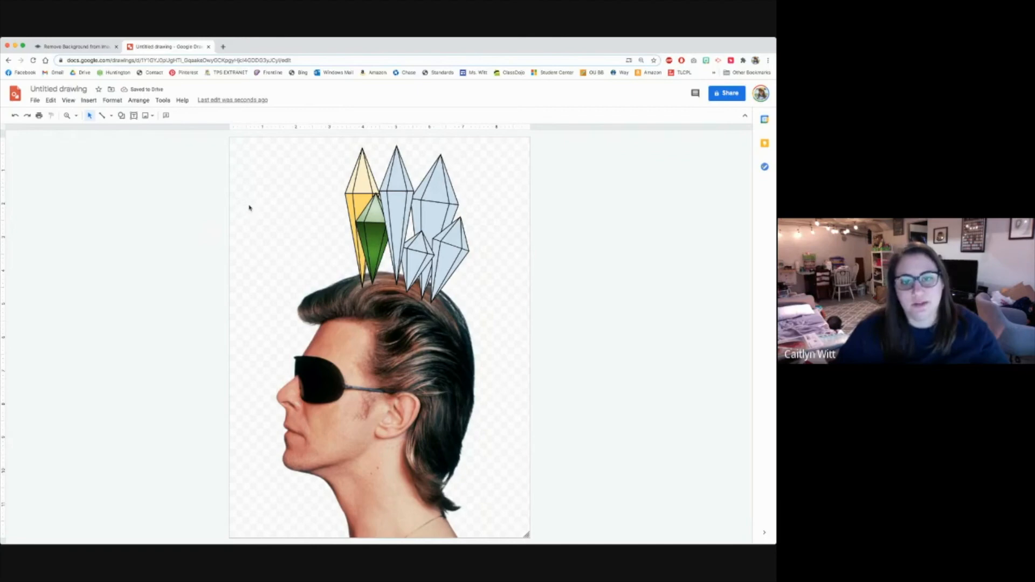
Ungroup the tall middle crystal and fill its upper part with a light purple gradient.
{"action": "left_click", "coordinate": [391, 179]}
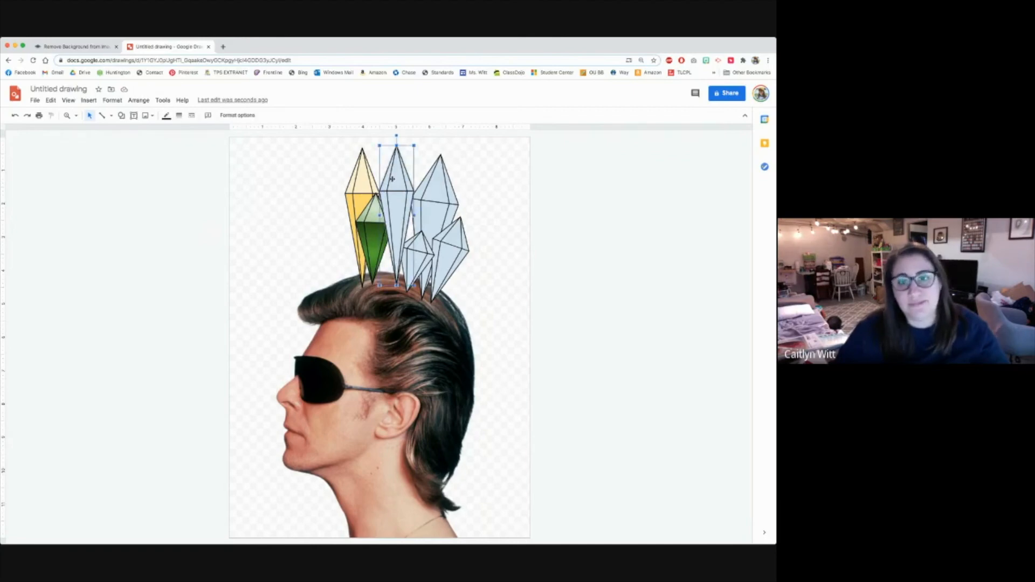
{"action": "left_click", "coordinate": [139, 100]}
{"action": "left_click", "coordinate": [173, 219]}
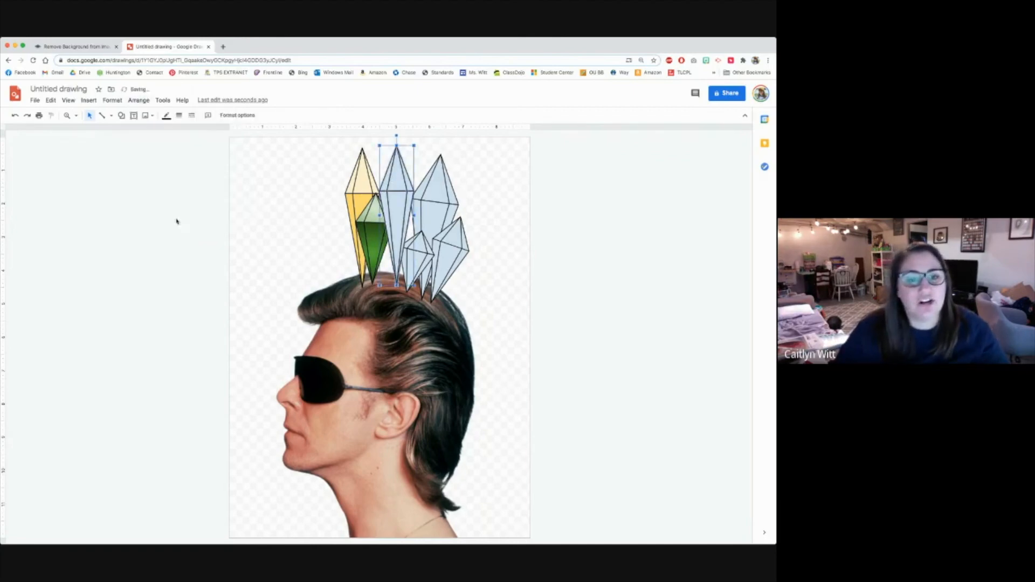
{"action": "left_click", "coordinate": [399, 174]}
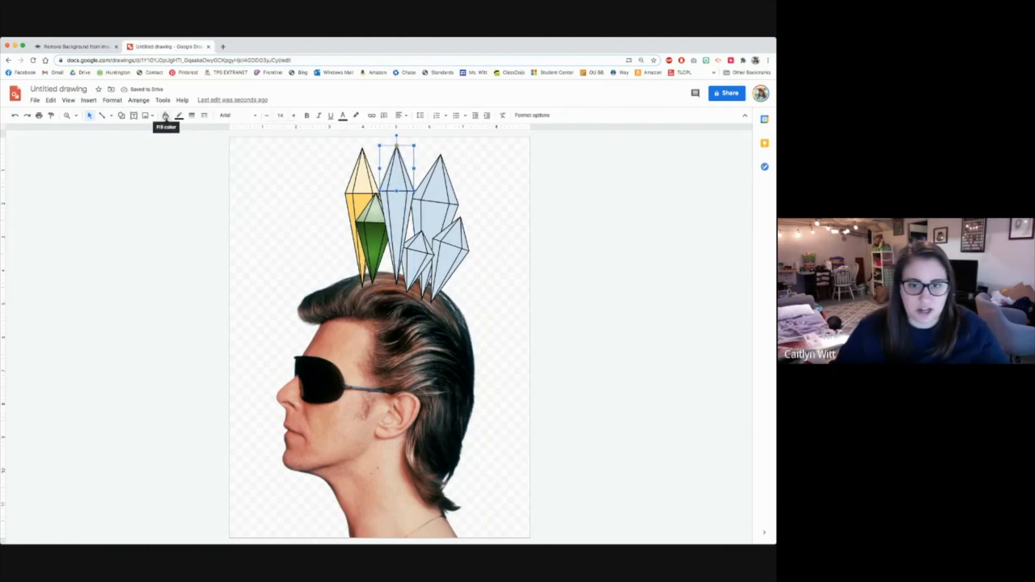
{"action": "left_click", "coordinate": [165, 116]}
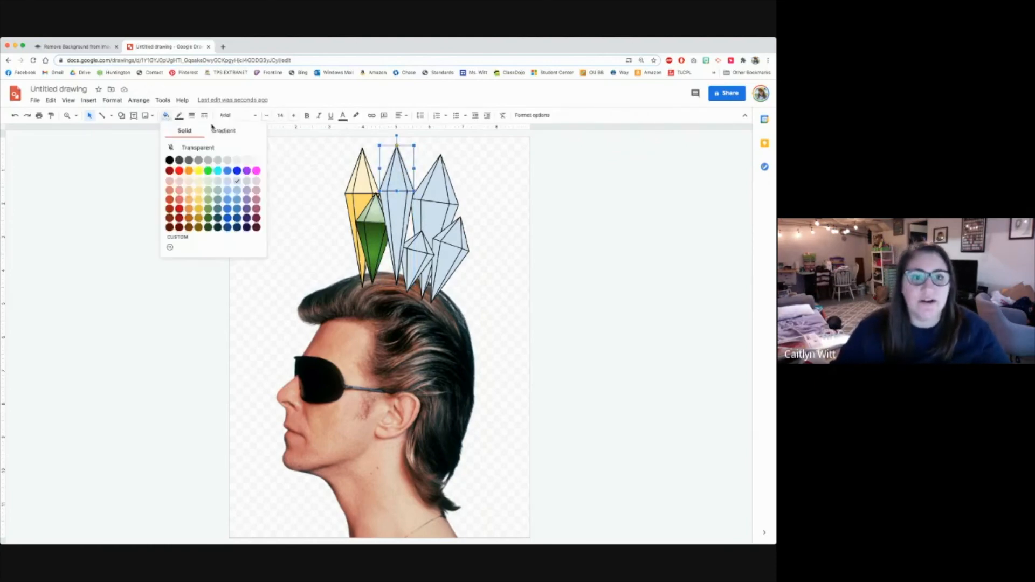
{"action": "left_click", "coordinate": [214, 133]}
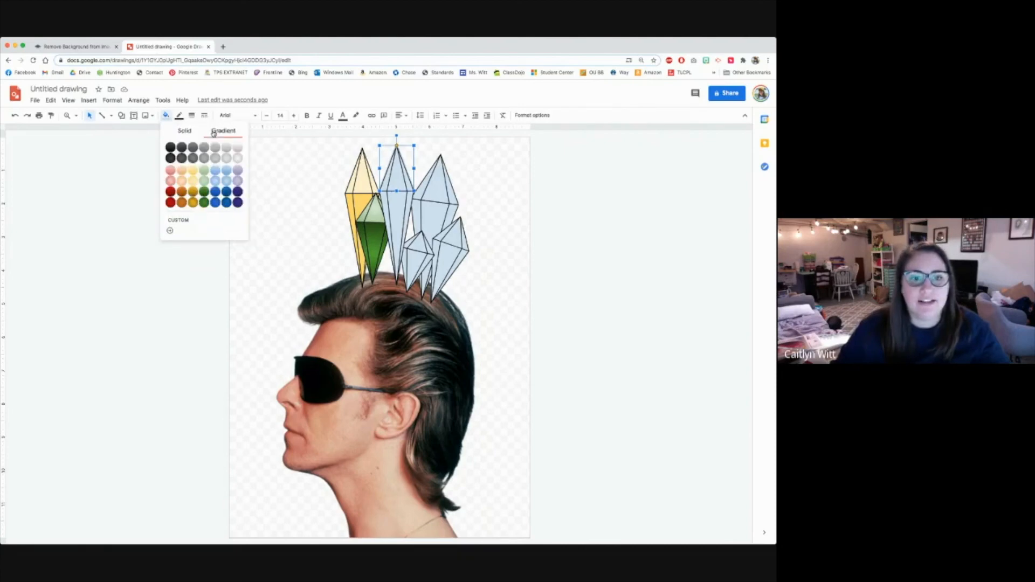
{"action": "left_click", "coordinate": [237, 183]}
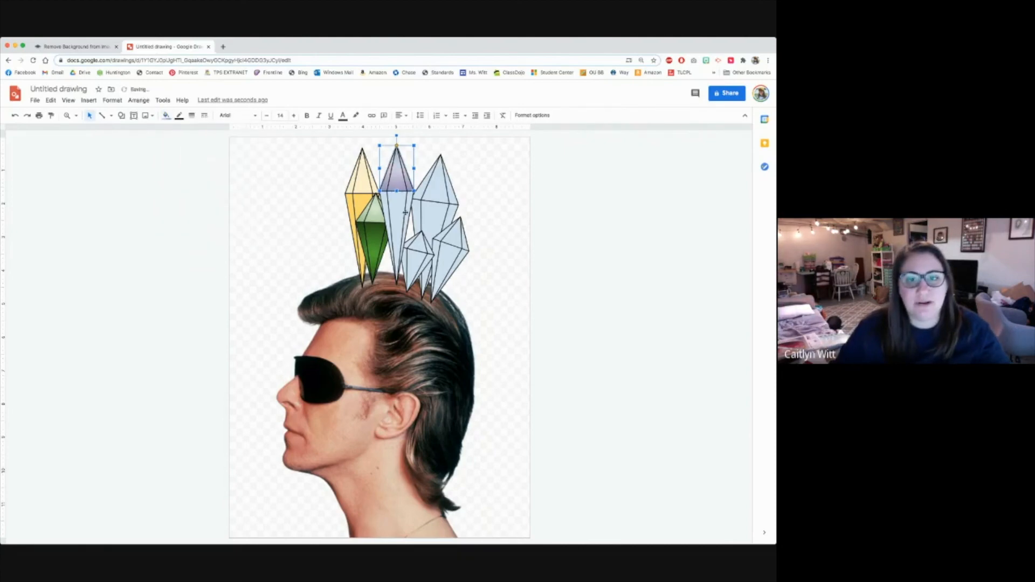
Fill the lower part of the tall middle crystal with a medium-dark solid purple and clear the selection.
{"action": "left_click", "coordinate": [399, 213]}
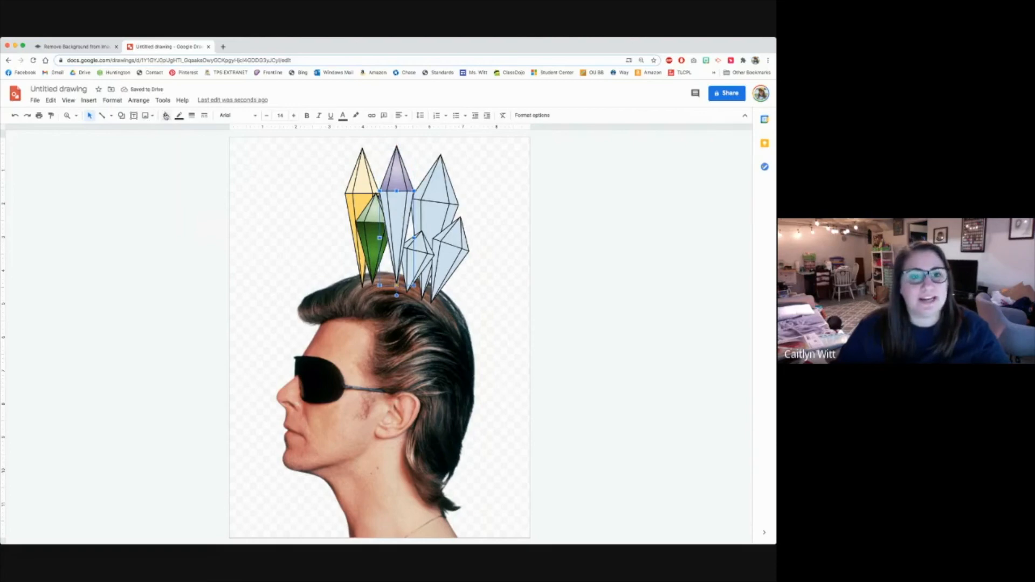
{"action": "left_click", "coordinate": [166, 116]}
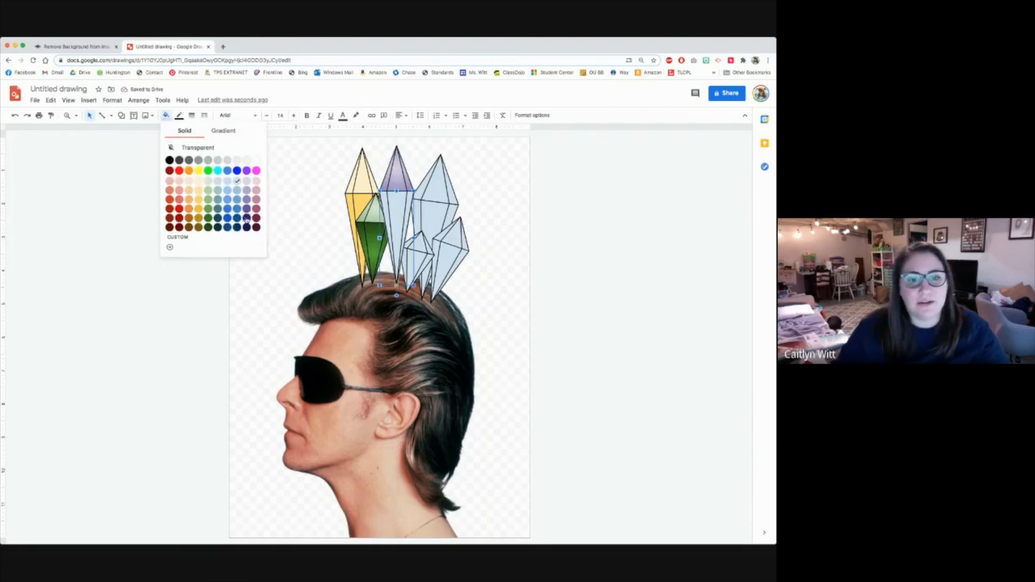
{"action": "left_click", "coordinate": [248, 209]}
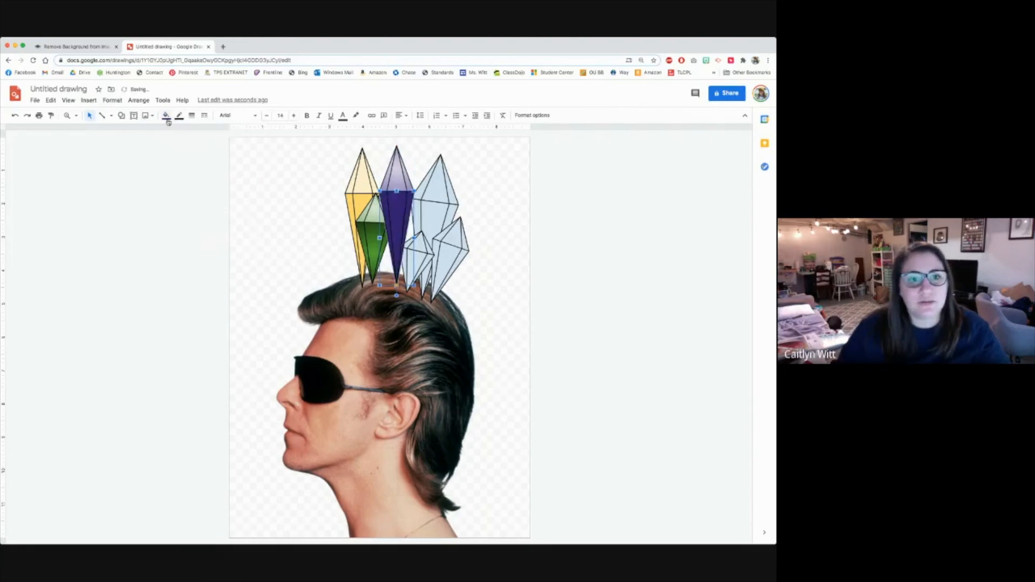
{"action": "left_click", "coordinate": [167, 117]}
{"action": "left_click", "coordinate": [250, 210]}
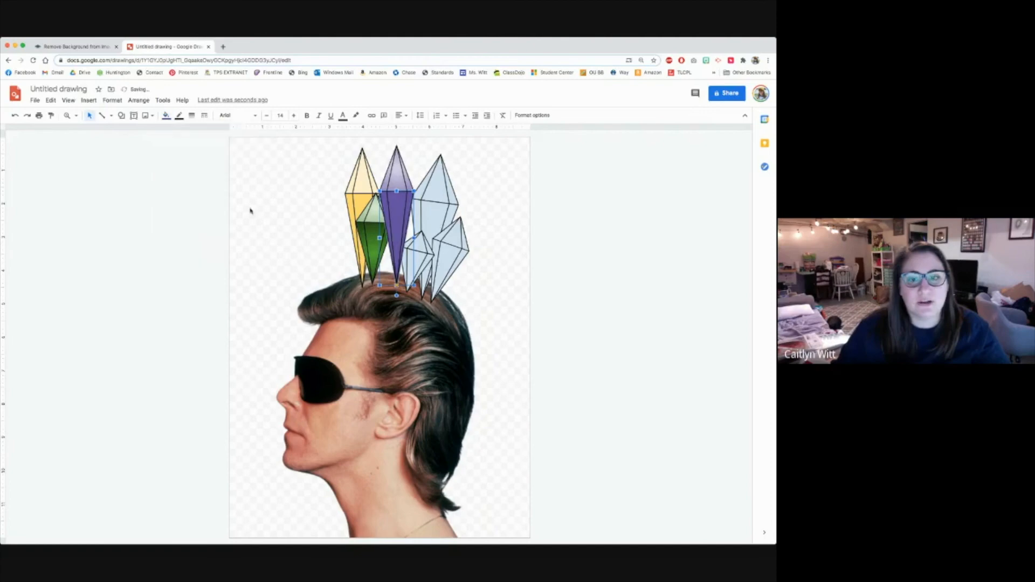
{"action": "left_click", "coordinate": [331, 223]}
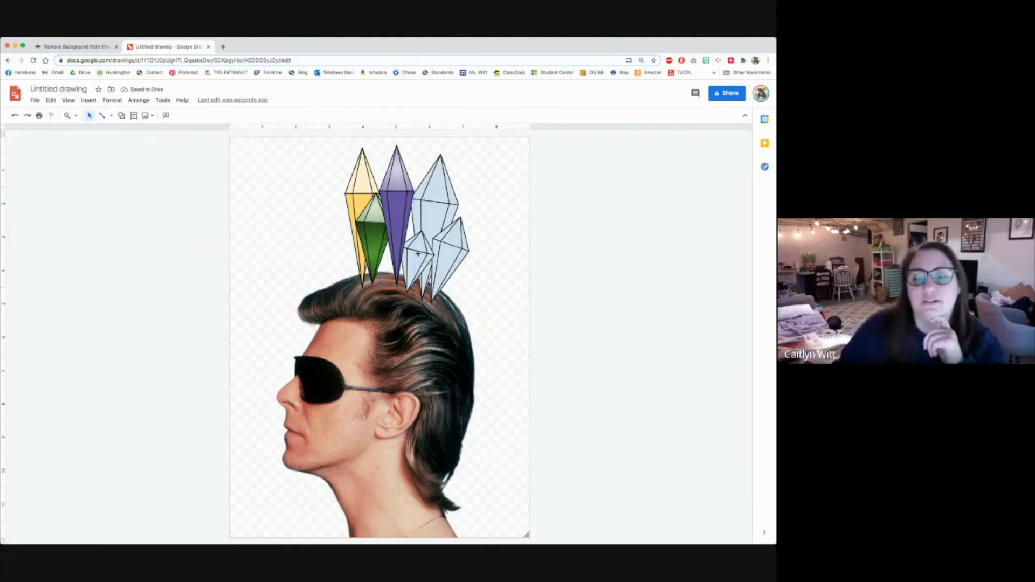
Ungroup the large tilted crystal beside the purple one and fill its upper part with a solid light yellow.
{"action": "left_click", "coordinate": [420, 189]}
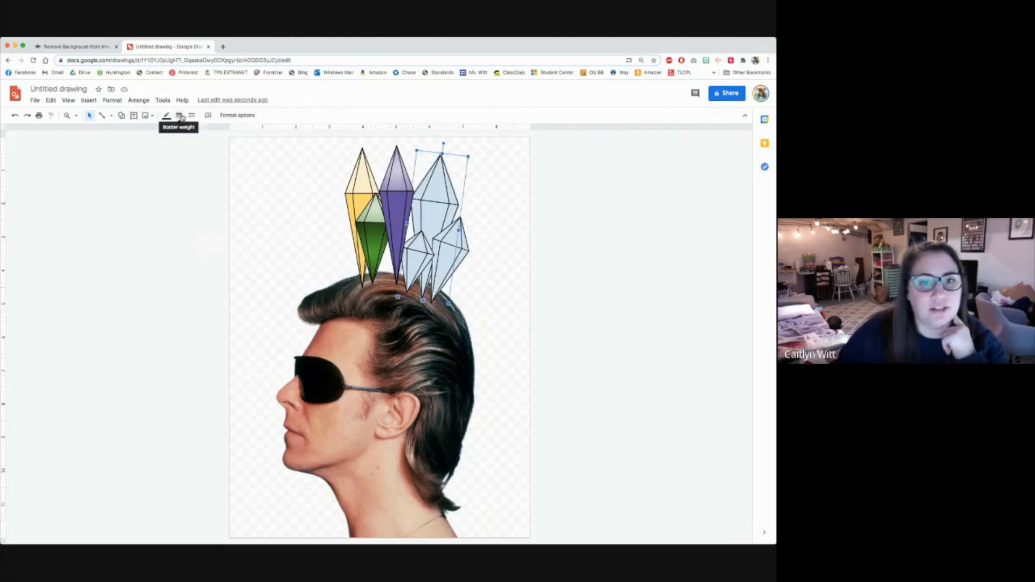
{"action": "left_click", "coordinate": [139, 100]}
{"action": "left_click", "coordinate": [161, 218]}
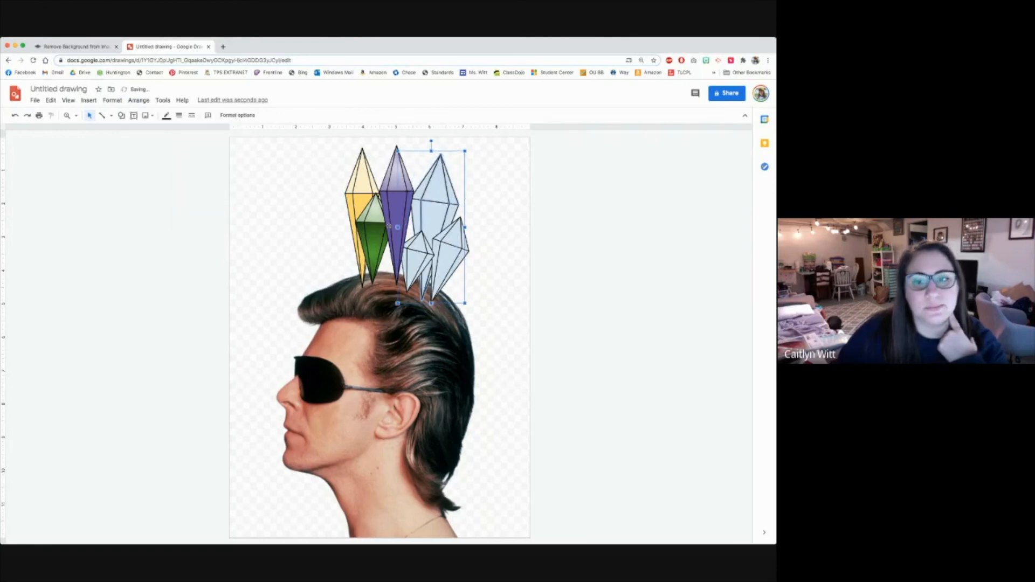
{"action": "left_click", "coordinate": [489, 188]}
{"action": "left_click", "coordinate": [435, 189]}
{"action": "left_click", "coordinate": [165, 115]}
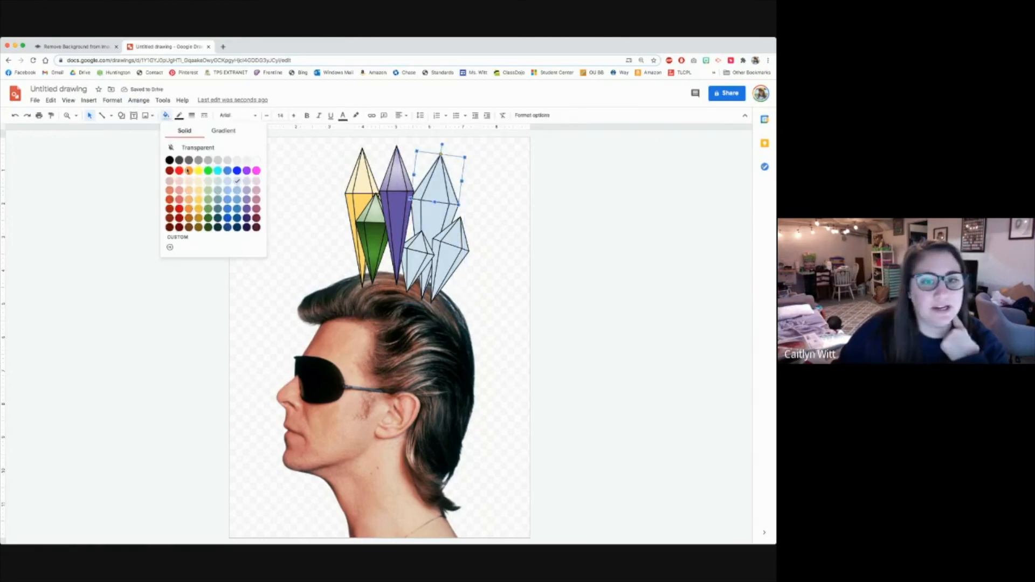
{"action": "left_click", "coordinate": [199, 197]}
Fill the lower part of the large tilted crystal with a darker solid yellow and clear the selection.
{"action": "left_click", "coordinate": [438, 221]}
{"action": "left_click", "coordinate": [166, 115]}
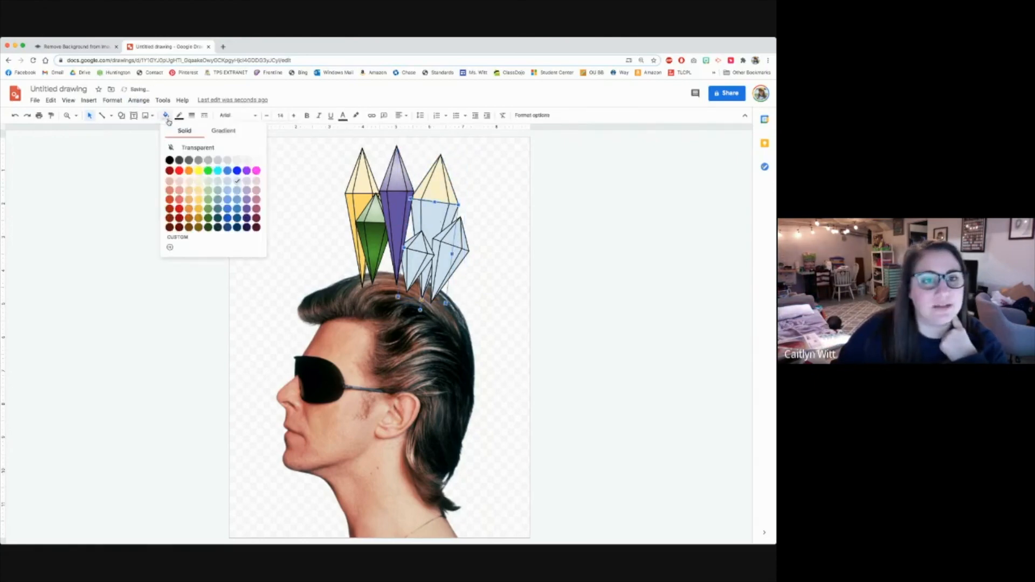
{"action": "left_click", "coordinate": [199, 197]}
{"action": "left_click", "coordinate": [278, 208]}
Ungroup the rightmost tilted crystal and fill its upper part with a light red gradient.
{"action": "left_click", "coordinate": [451, 248]}
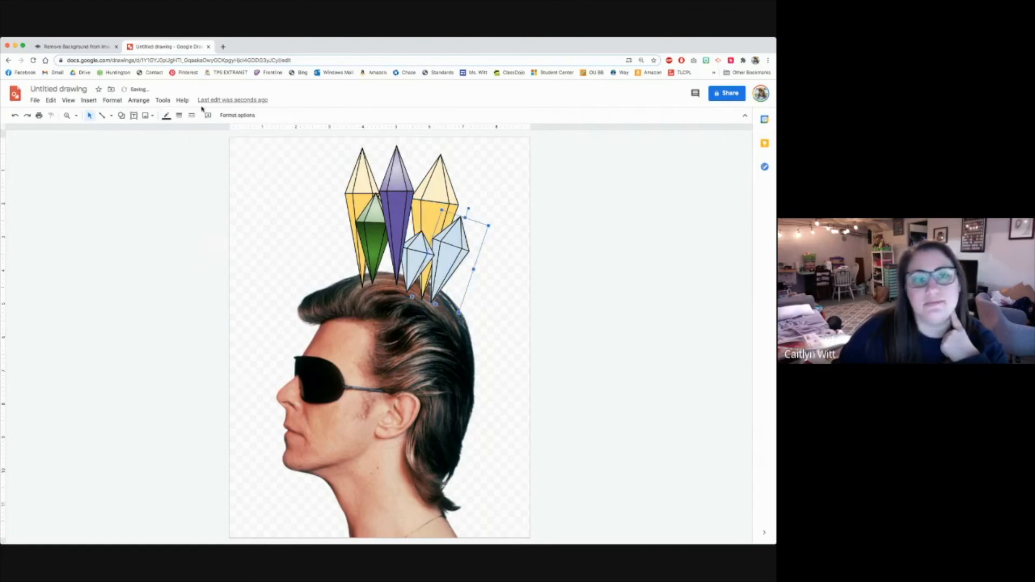
{"action": "left_click", "coordinate": [138, 100]}
{"action": "left_click", "coordinate": [155, 218]}
{"action": "left_click", "coordinate": [500, 259]}
{"action": "left_click", "coordinate": [461, 229]}
{"action": "left_click", "coordinate": [166, 115]}
{"action": "left_click", "coordinate": [224, 131]}
{"action": "left_click", "coordinate": [170, 191]}
Fill the lower part of the rightmost tilted crystal with a deep red gradient.
{"action": "left_click", "coordinate": [447, 270]}
{"action": "left_click", "coordinate": [165, 115]}
{"action": "left_click", "coordinate": [170, 196]}
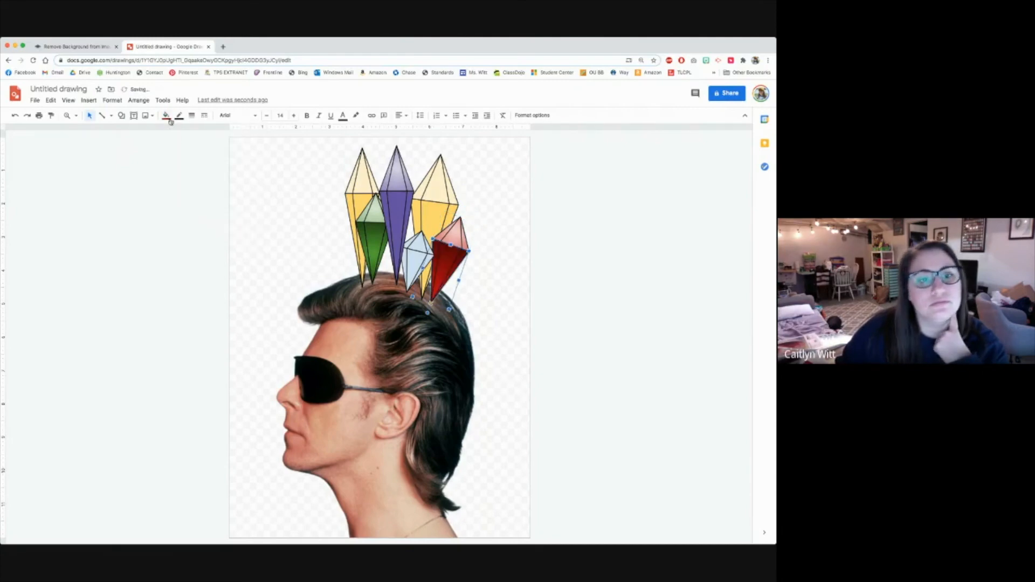
Ungroup the smallest crystal beside the red one and fill its upper part with a solid light orange.
{"action": "left_click", "coordinate": [139, 100]}
{"action": "left_click", "coordinate": [162, 218]}
{"action": "left_click", "coordinate": [258, 225]}
{"action": "left_click", "coordinate": [420, 245]}
{"action": "left_click", "coordinate": [165, 115]}
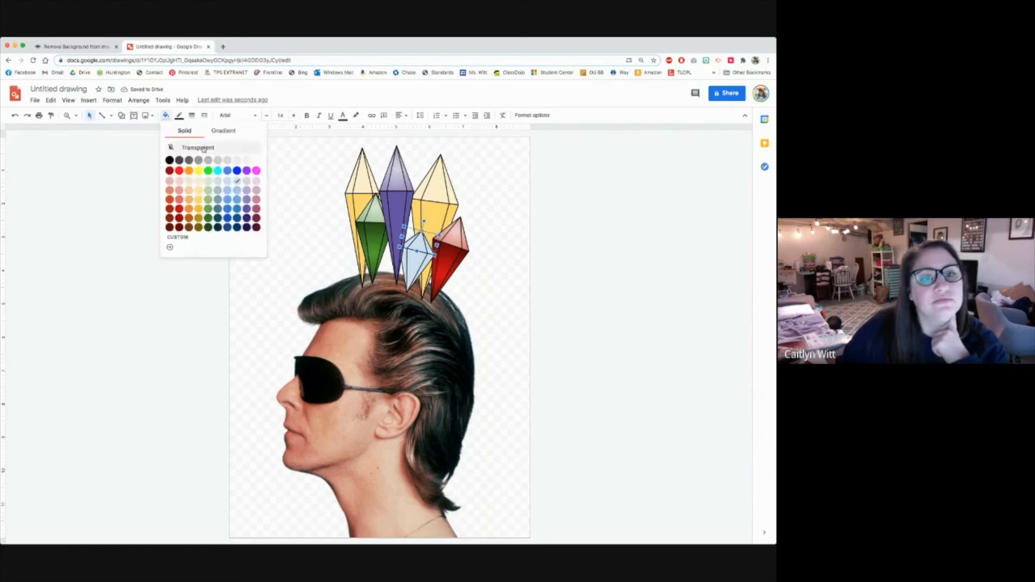
{"action": "left_click", "coordinate": [191, 189]}
Fill the lower part of the smallest crystal with a darker solid orange and clear the selection.
{"action": "left_click", "coordinate": [414, 272]}
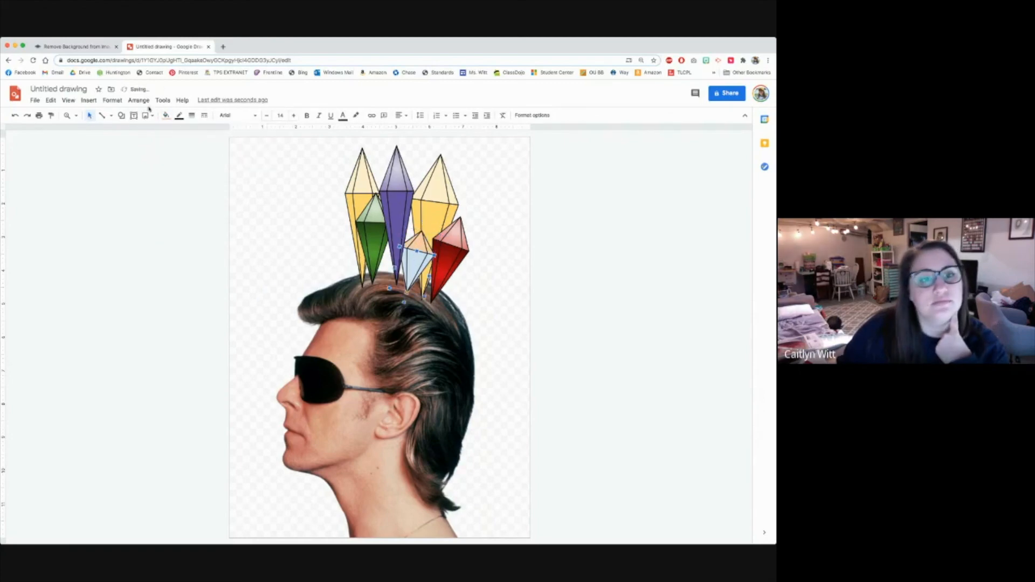
{"action": "left_click", "coordinate": [165, 115]}
{"action": "left_click", "coordinate": [189, 209]}
{"action": "left_click", "coordinate": [286, 255]}
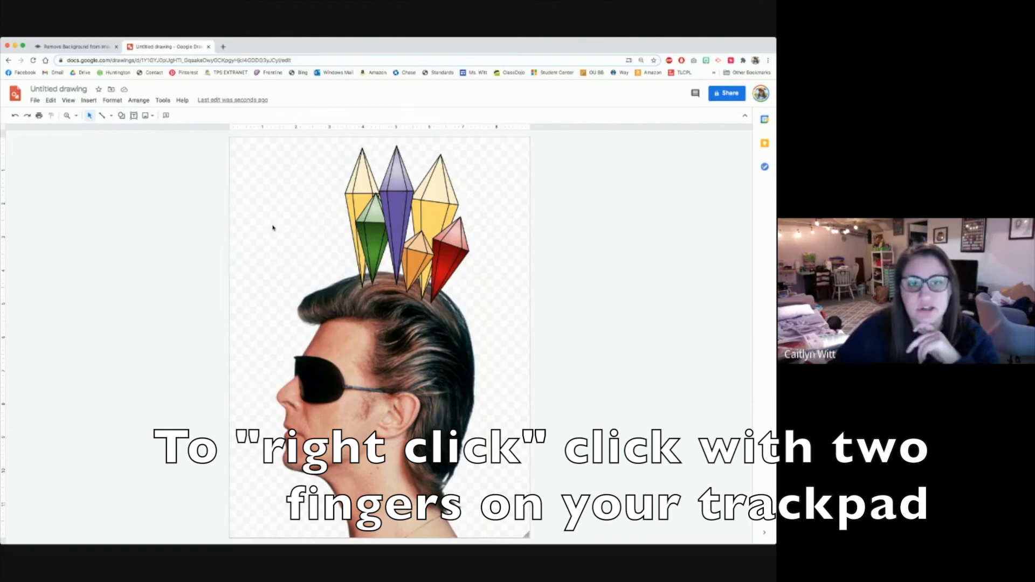
Fill the drawing's background with a light grey radial gradient.
{"action": "right_click", "coordinate": [272, 227]}
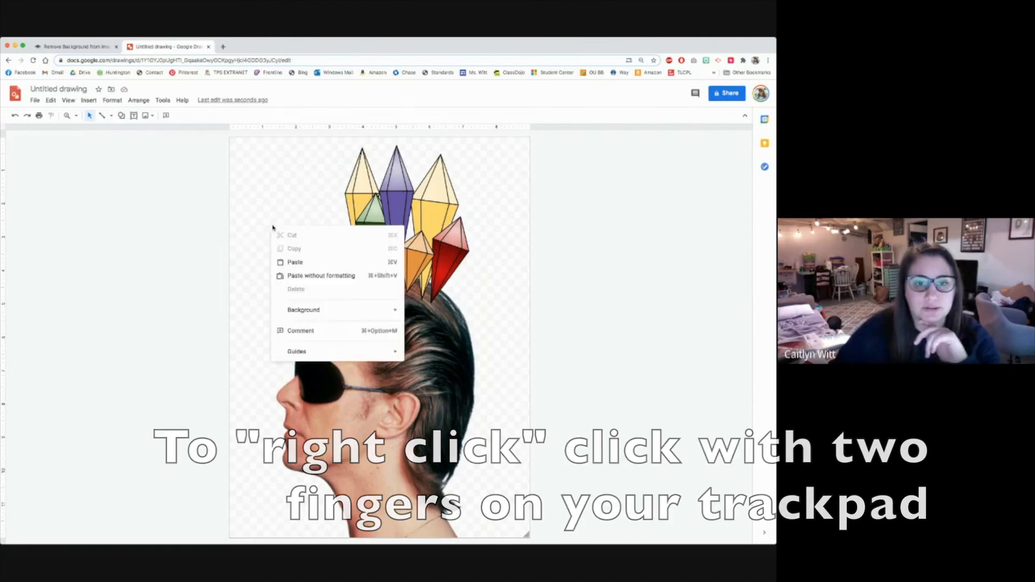
{"action": "mouse_move", "coordinate": [302, 309]}
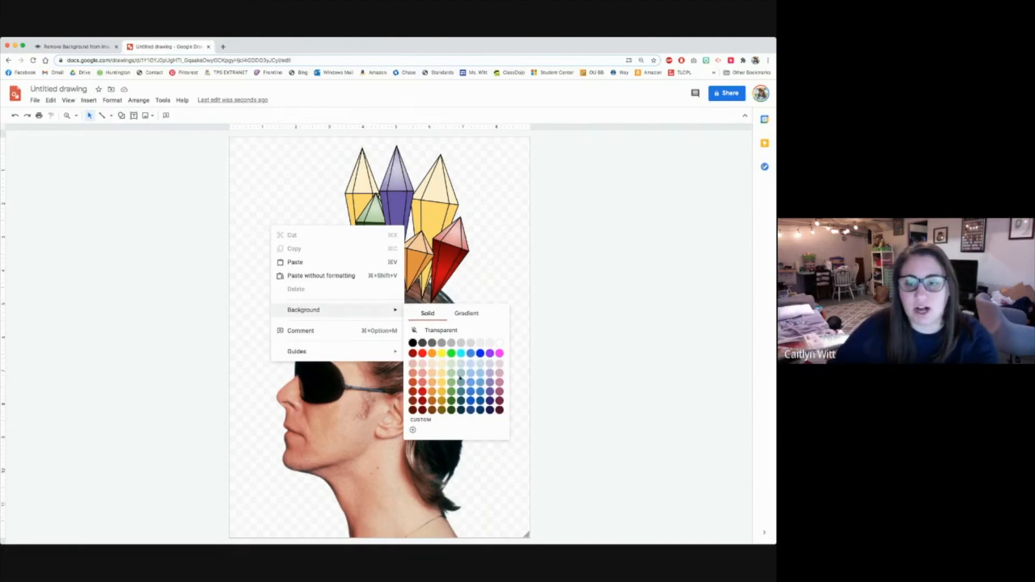
{"action": "left_click", "coordinate": [466, 313]}
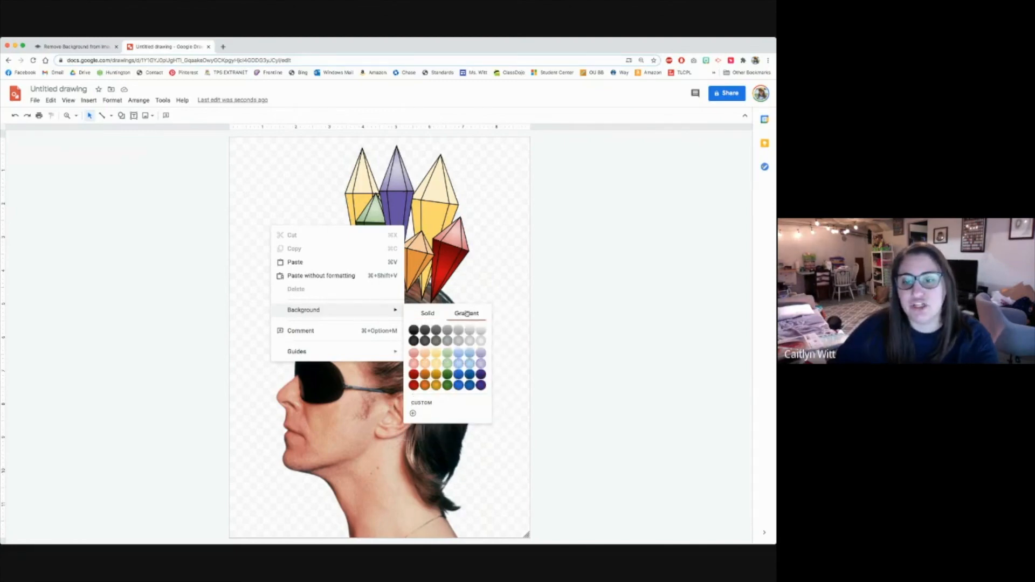
{"action": "left_click", "coordinate": [477, 340]}
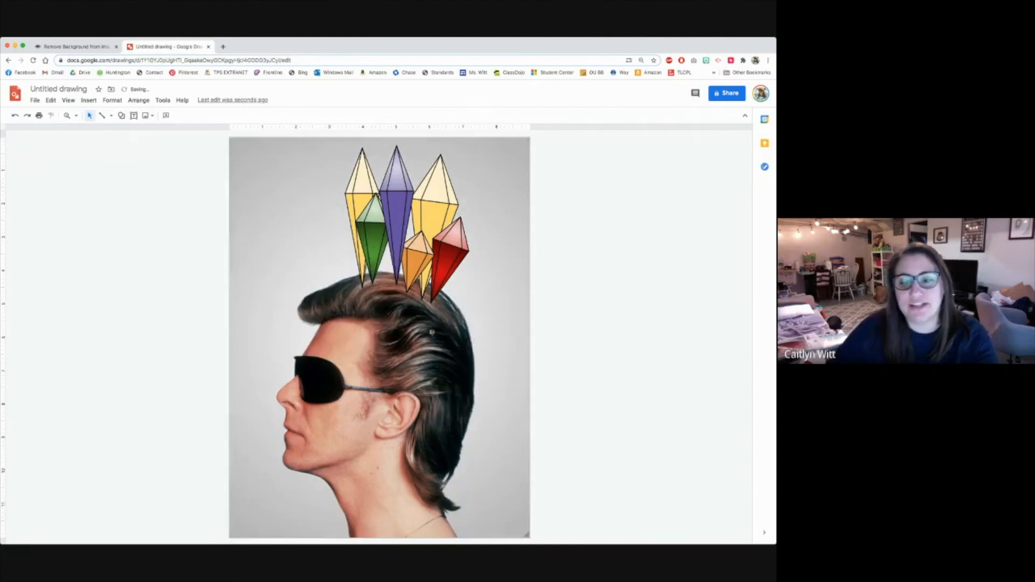
Try a solid light yellow as the drawing's background colour.
{"action": "right_click", "coordinate": [261, 261]}
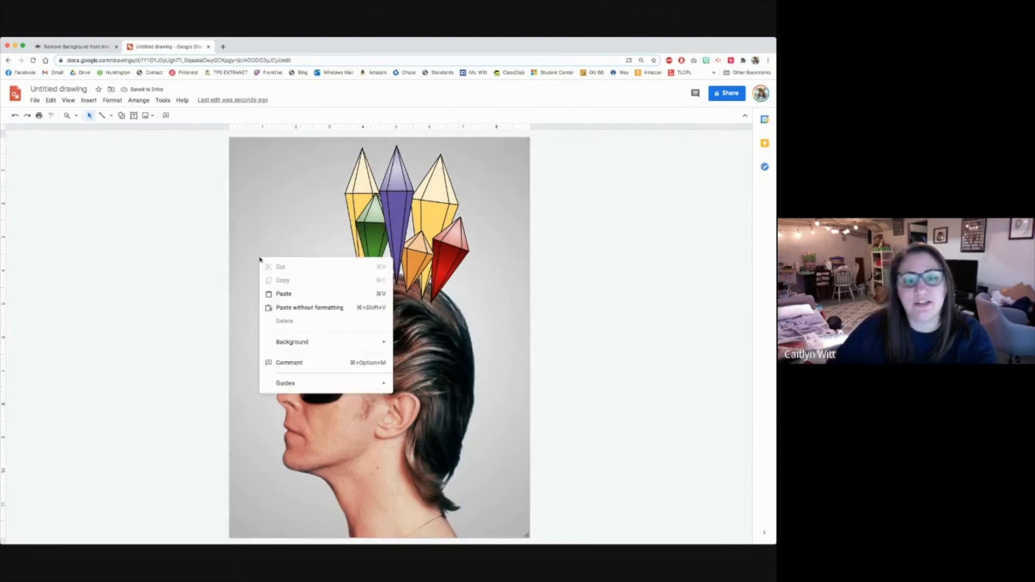
{"action": "left_click", "coordinate": [417, 345]}
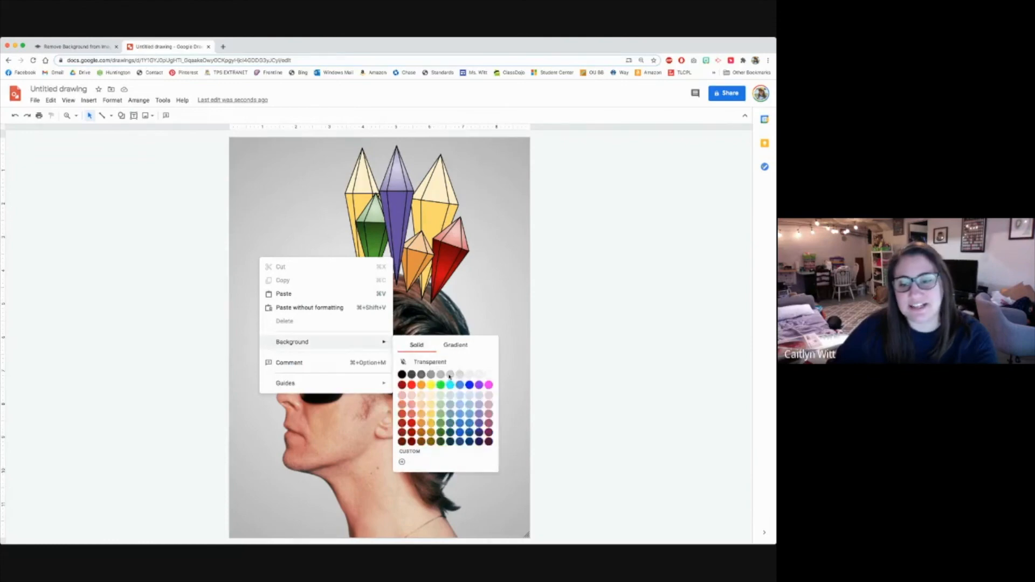
{"action": "left_click", "coordinate": [431, 414]}
Try a solid light green as the drawing's background colour.
{"action": "right_click", "coordinate": [245, 286]}
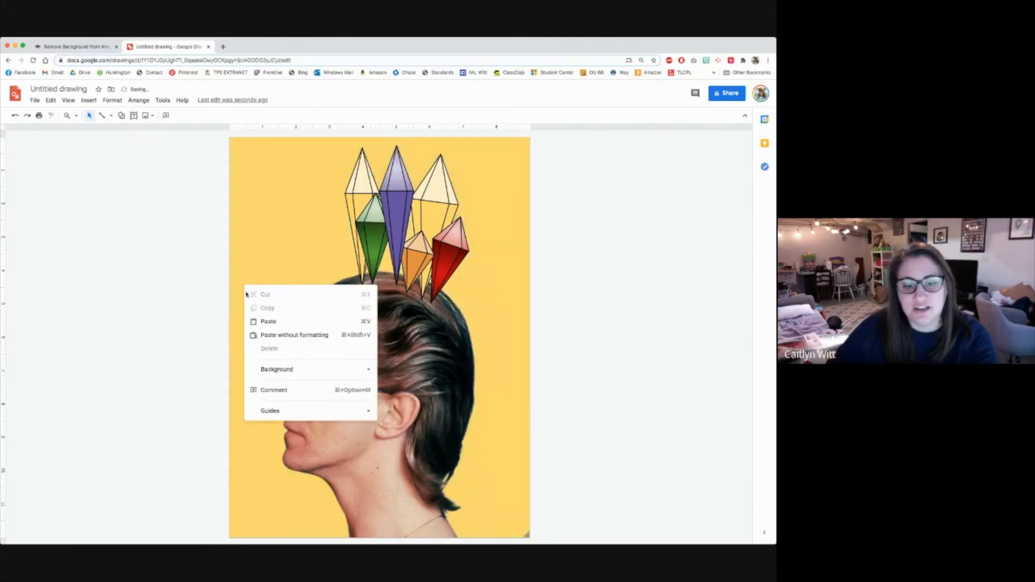
{"action": "mouse_move", "coordinate": [268, 370]}
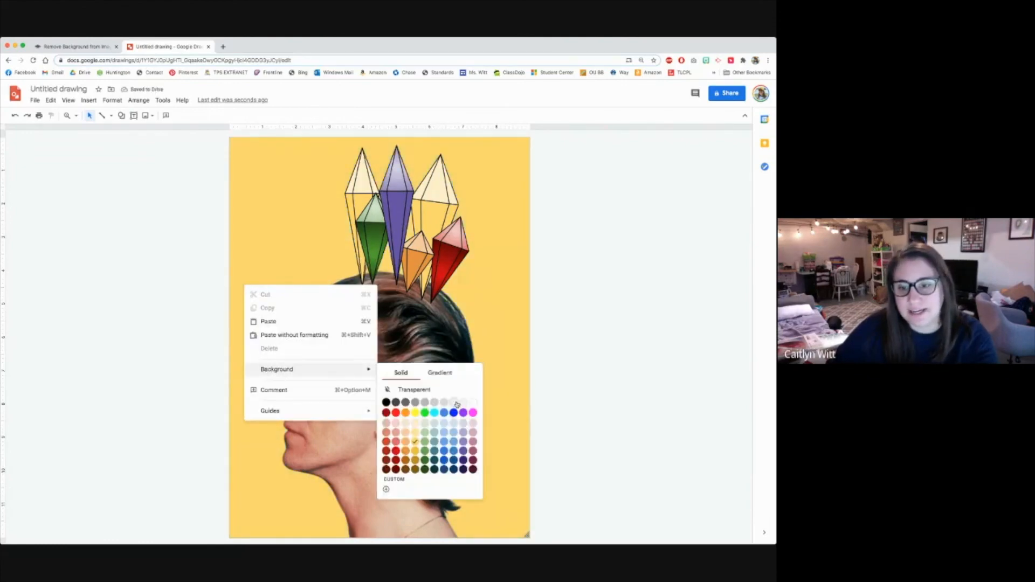
{"action": "left_click", "coordinate": [426, 442]}
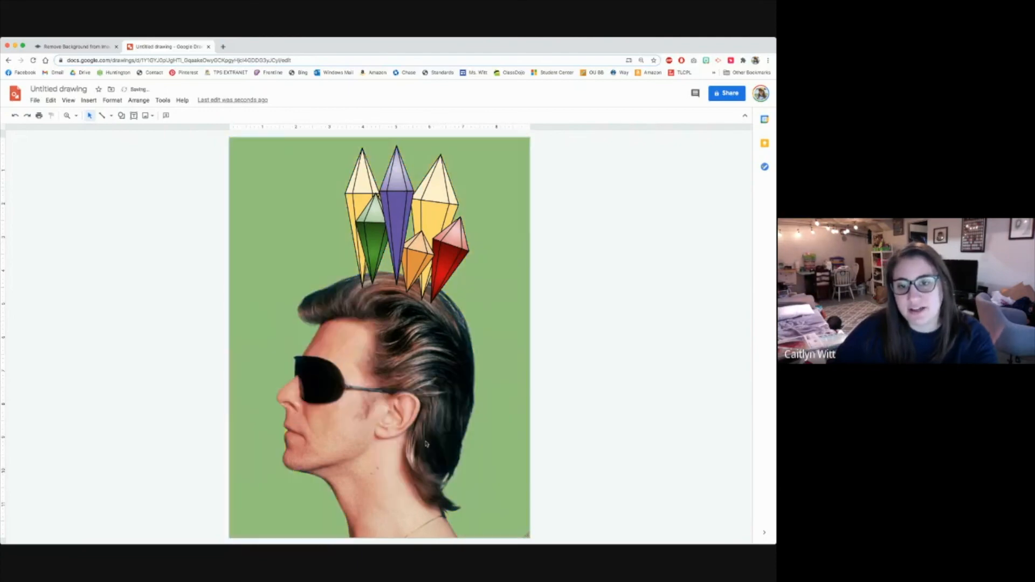
Replace the solid green background with the lightest grey radial gradient.
{"action": "right_click", "coordinate": [294, 282]}
{"action": "right_click", "coordinate": [284, 232]}
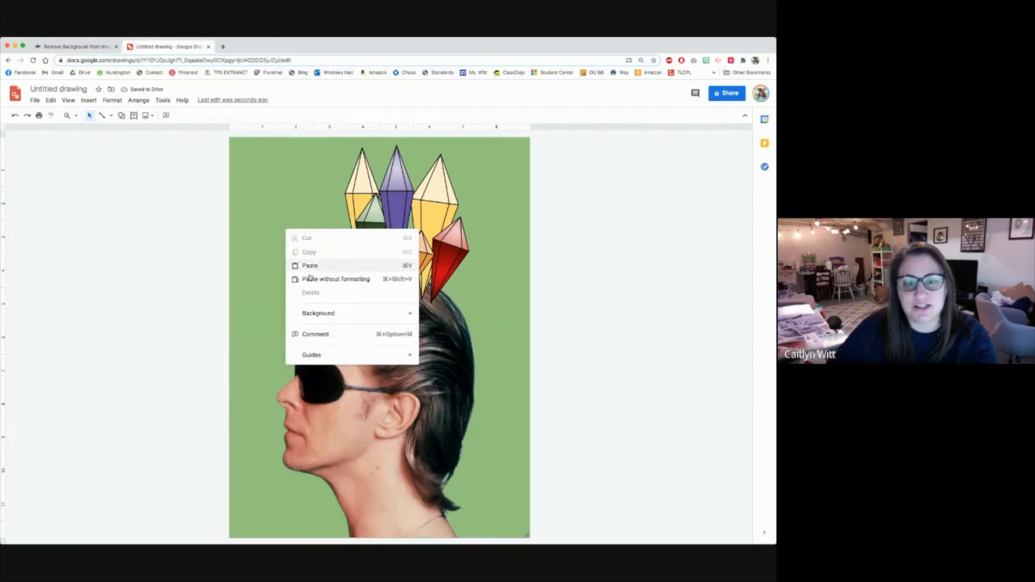
{"action": "mouse_move", "coordinate": [356, 314]}
{"action": "left_click", "coordinate": [485, 319]}
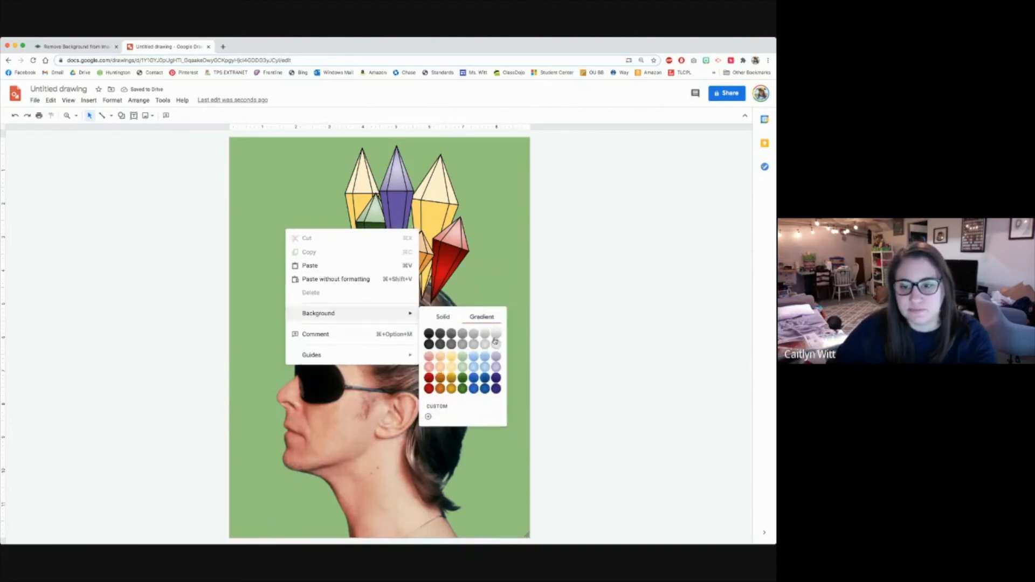
{"action": "left_click", "coordinate": [496, 345]}
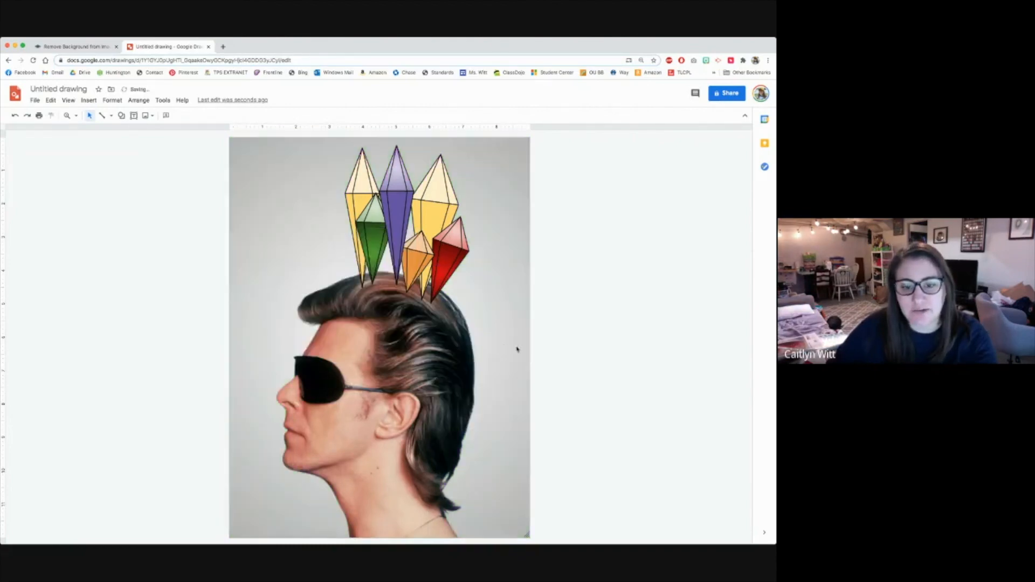